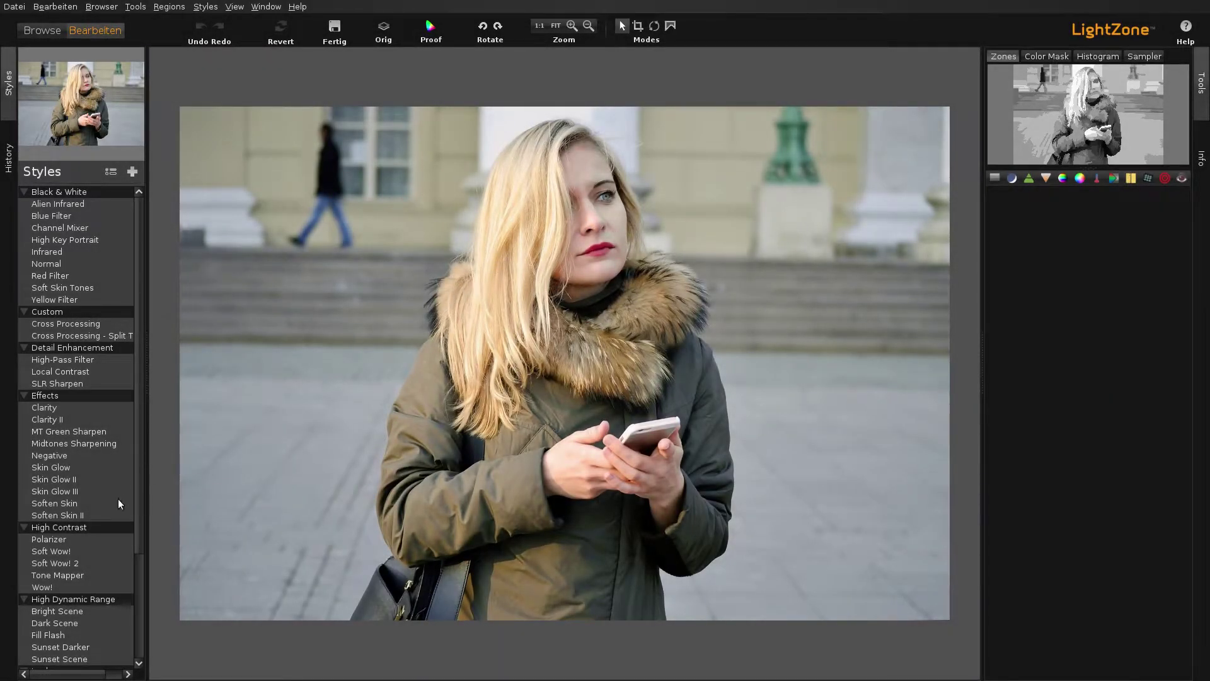
# Apply the Polarizer high-contrast style (Shadows 1.00, Highlights 0.63, Detail 2.12, Depth 32)
pyautogui.click(54, 542)
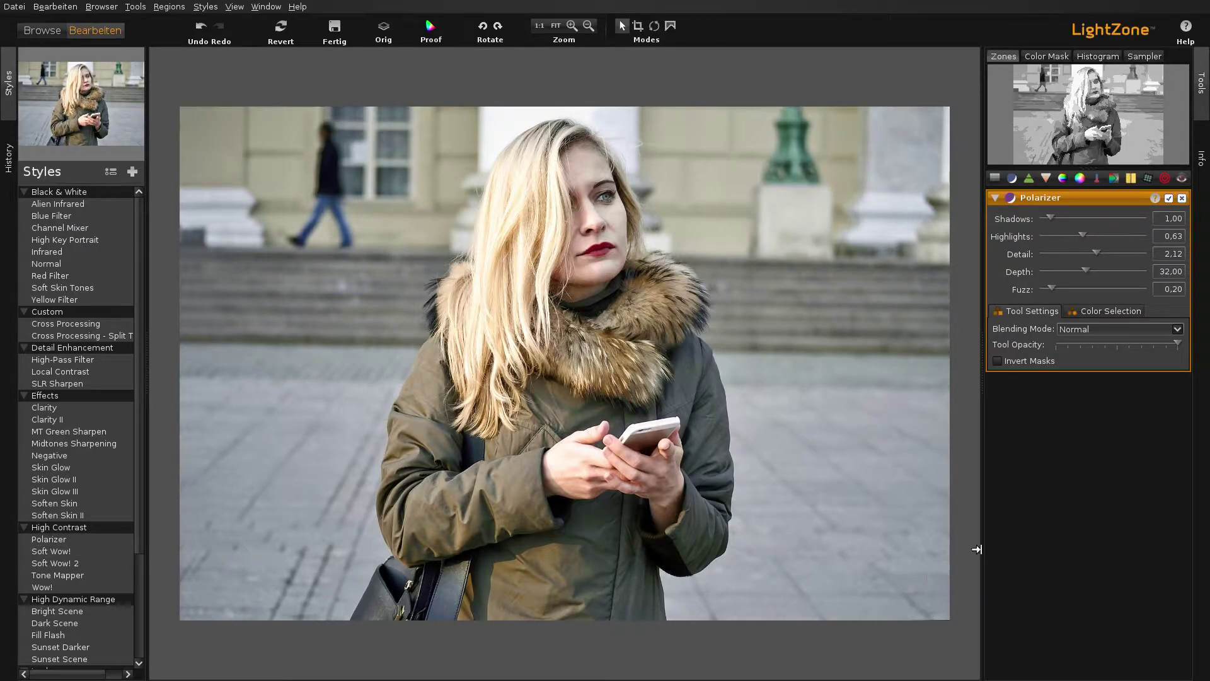
# Add Color Balance 1 with a blue tint (Red 35, Green 38, Blue 128) and show its Color Selection settings
pyautogui.click(1079, 179)
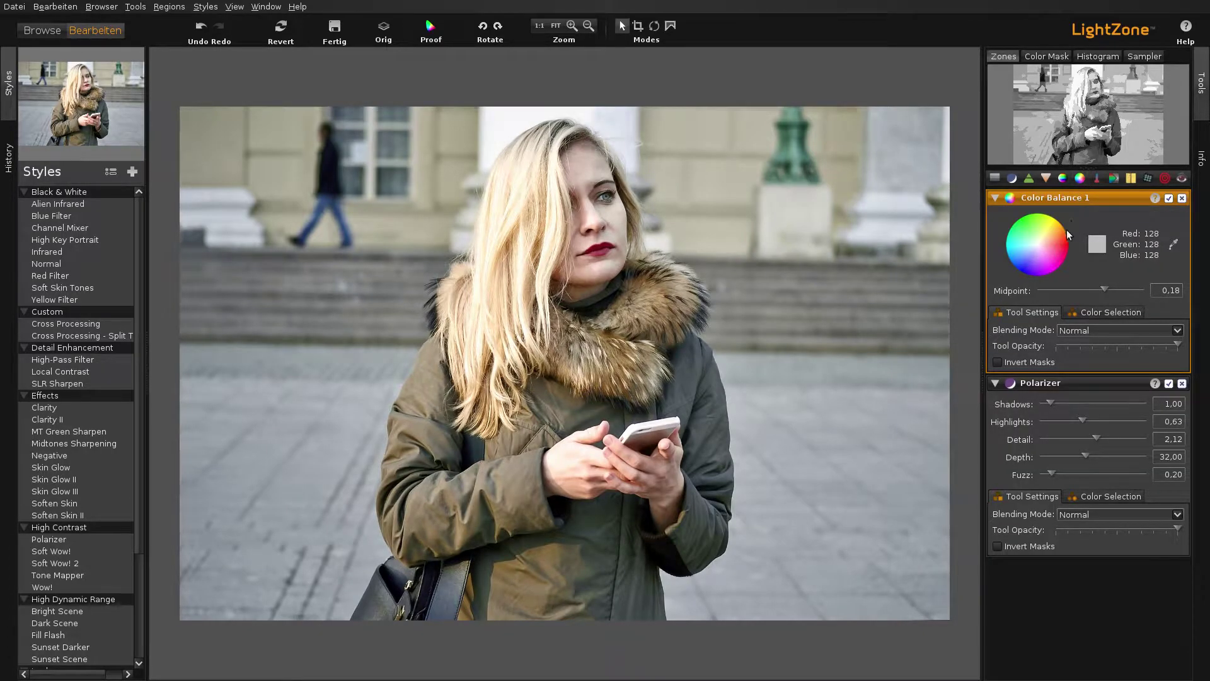
pyautogui.moveTo(1037, 249); pyautogui.dragTo(1024, 266)
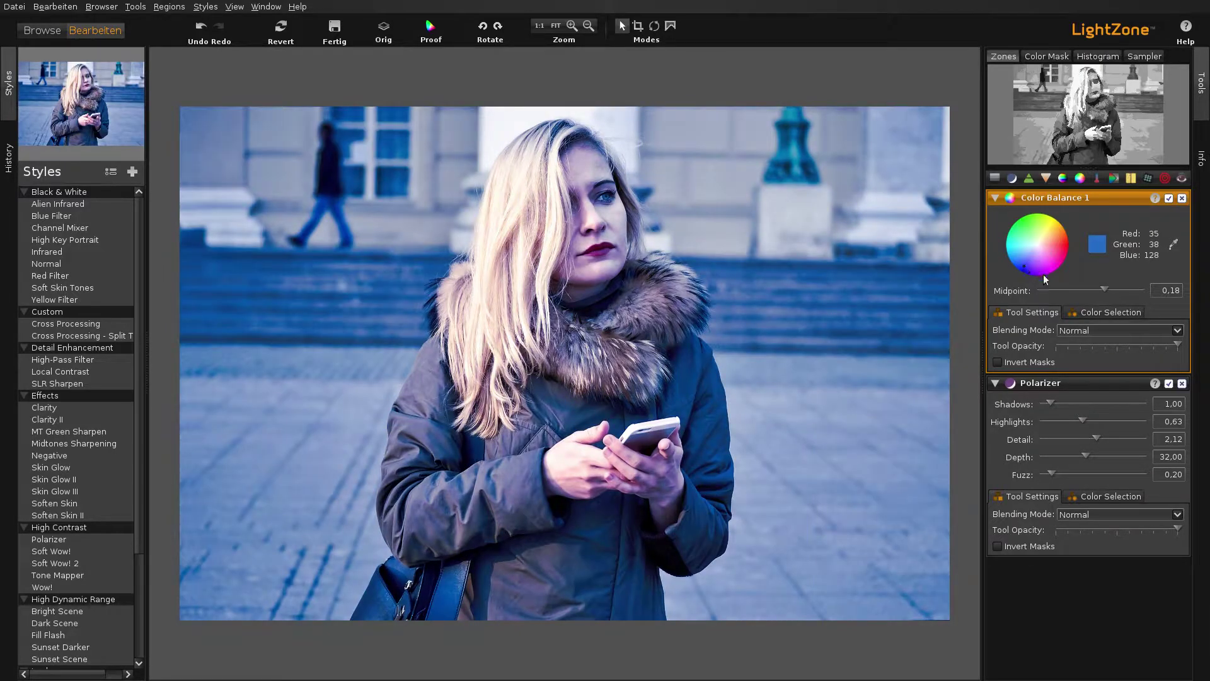
pyautogui.click(1096, 316)
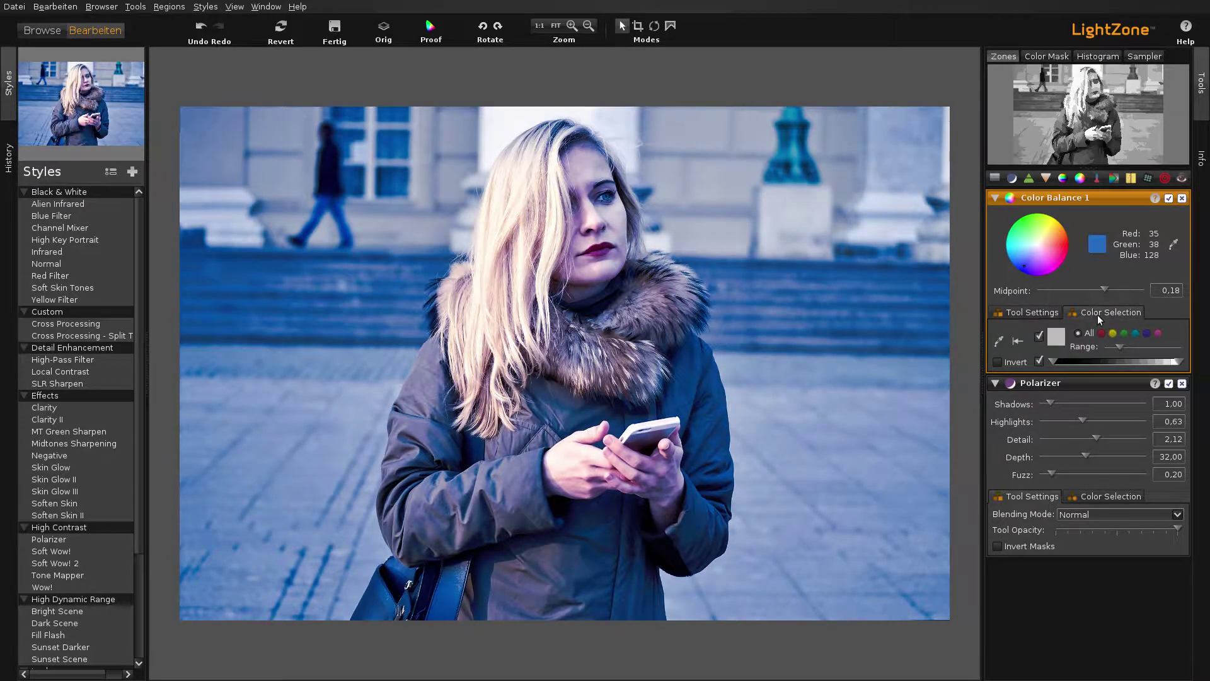
# After trying cyan and red selections, set a green tint (R57, G128, B53) limited to green tones
pyautogui.click(1136, 335)
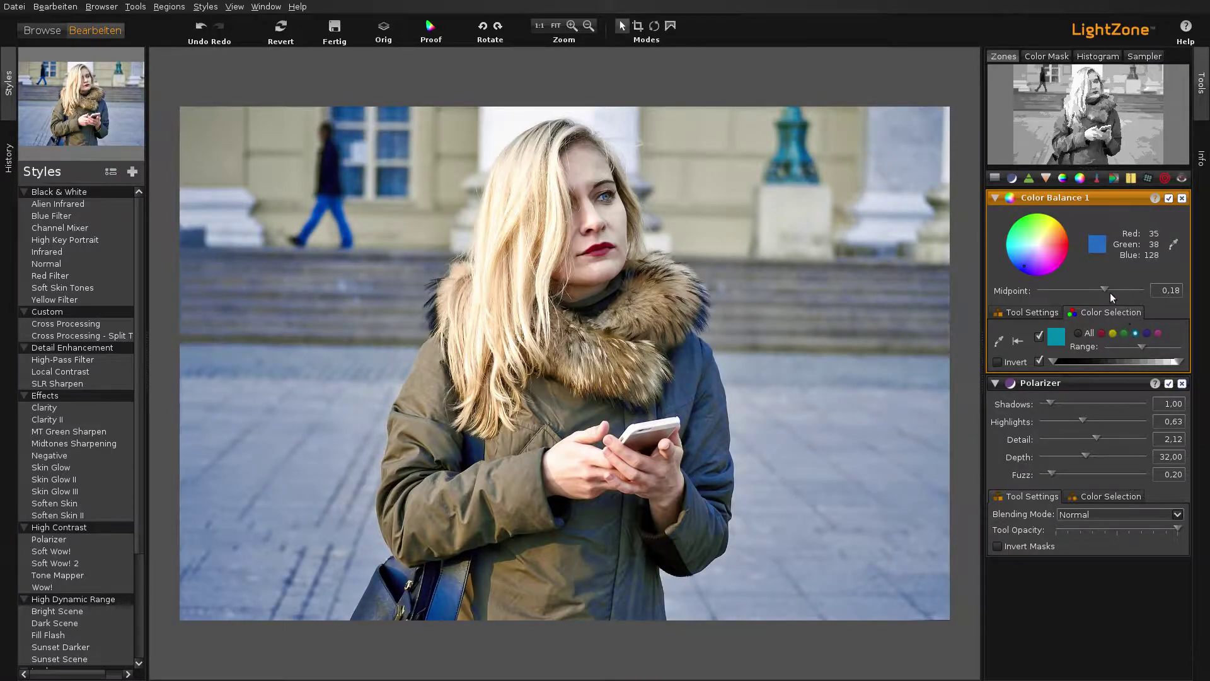
pyautogui.click(1061, 251)
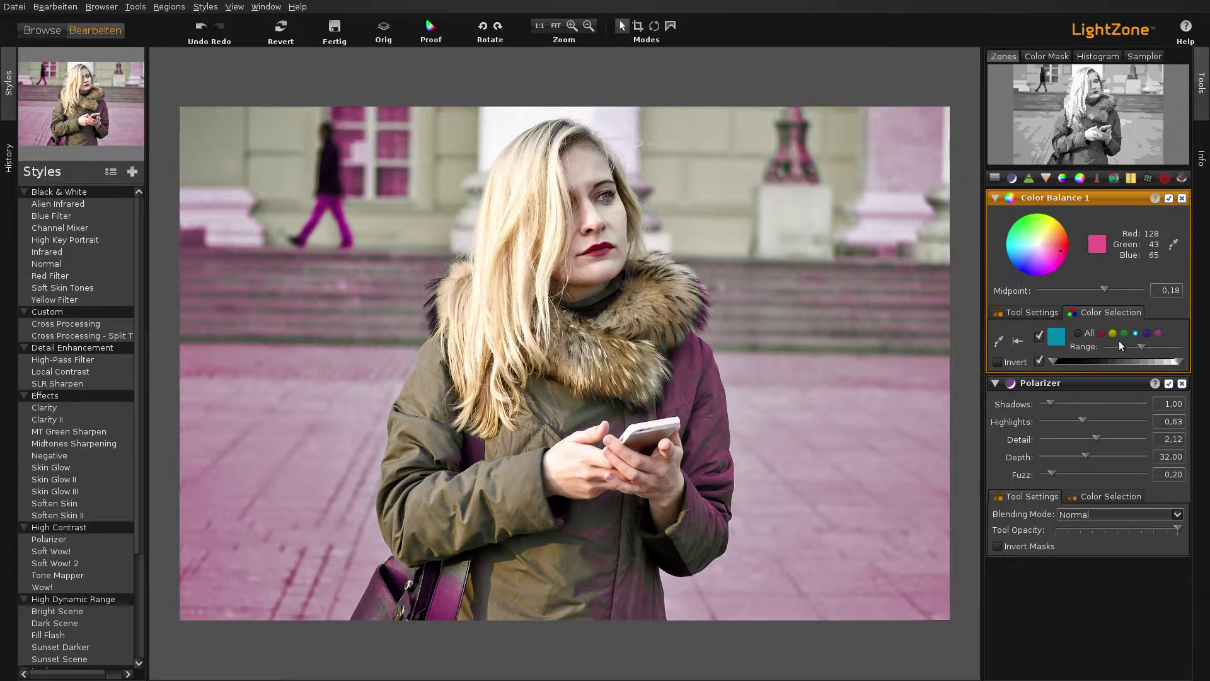
pyautogui.click(1102, 333)
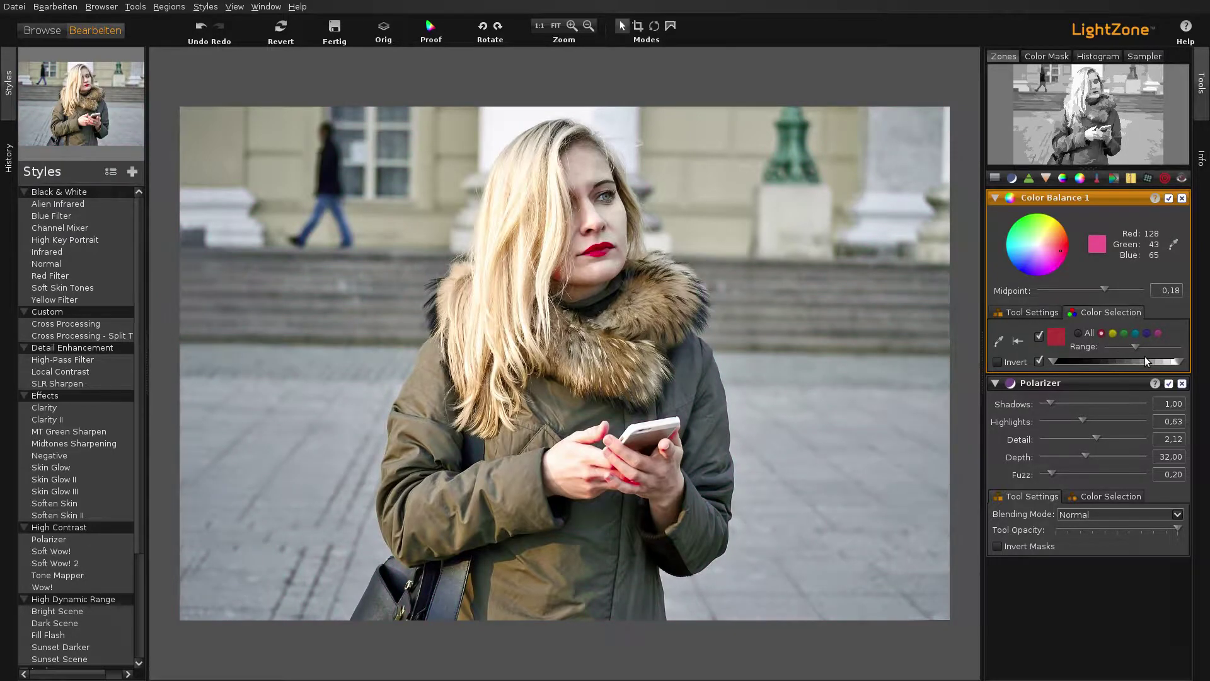
pyautogui.moveTo(1137, 346); pyautogui.dragTo(1143, 347)
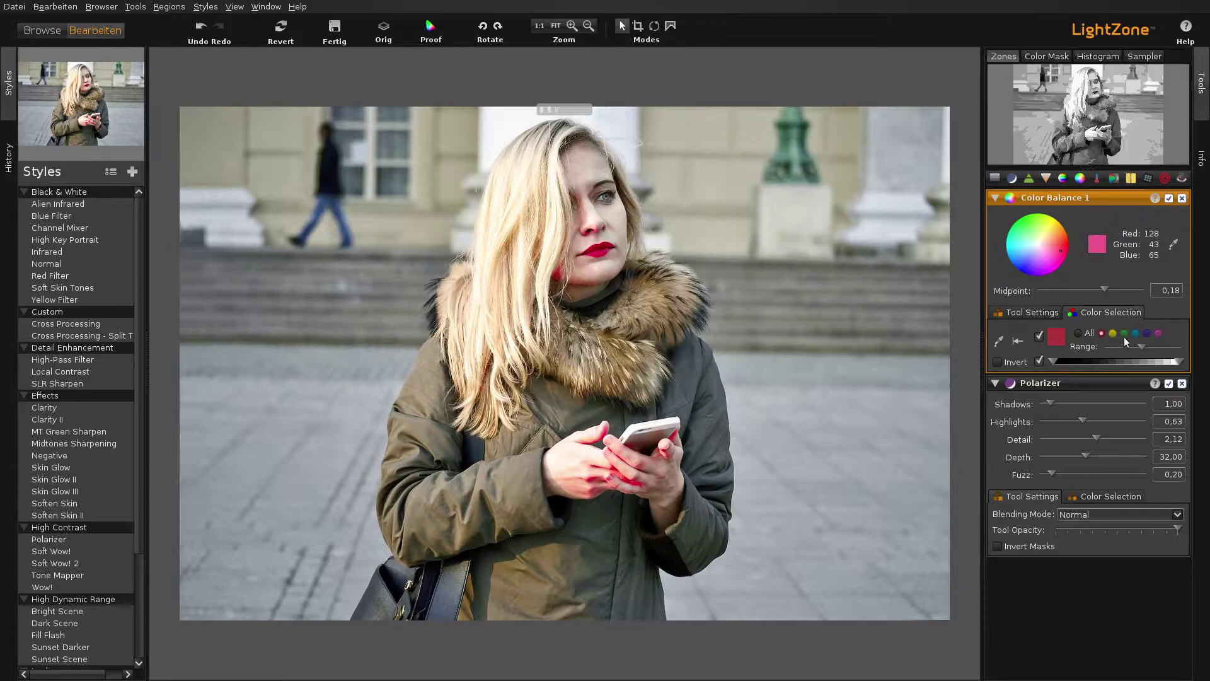
pyautogui.click(1135, 333)
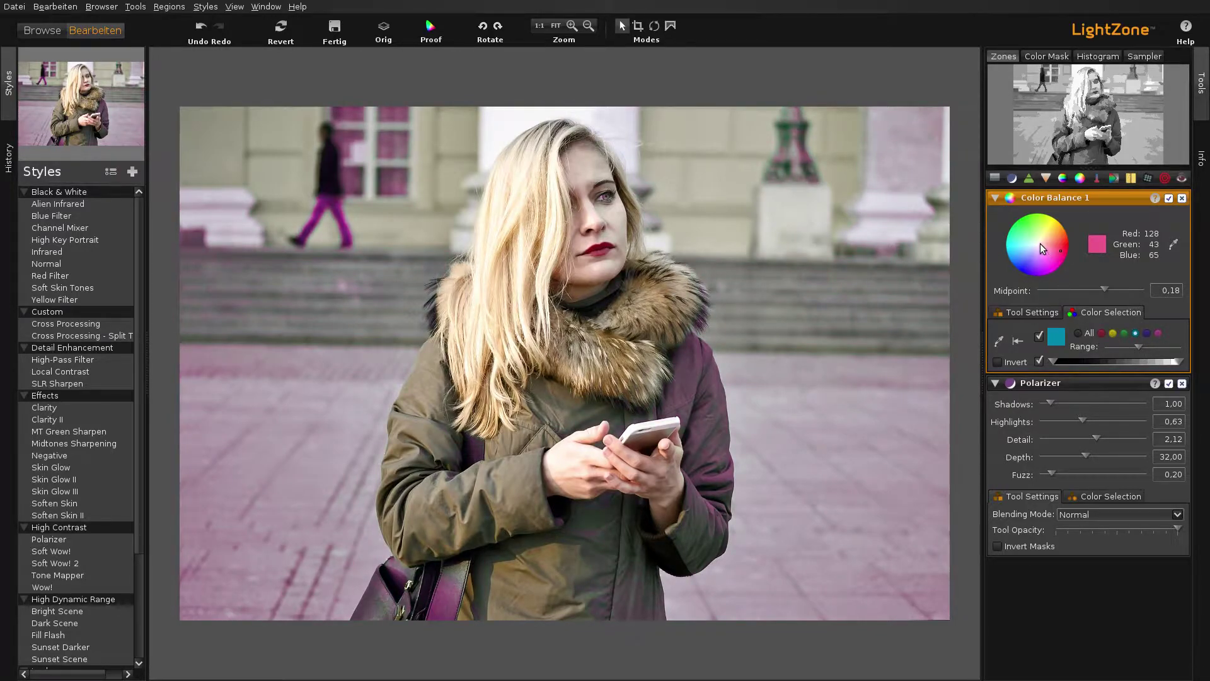
pyautogui.click(1027, 223)
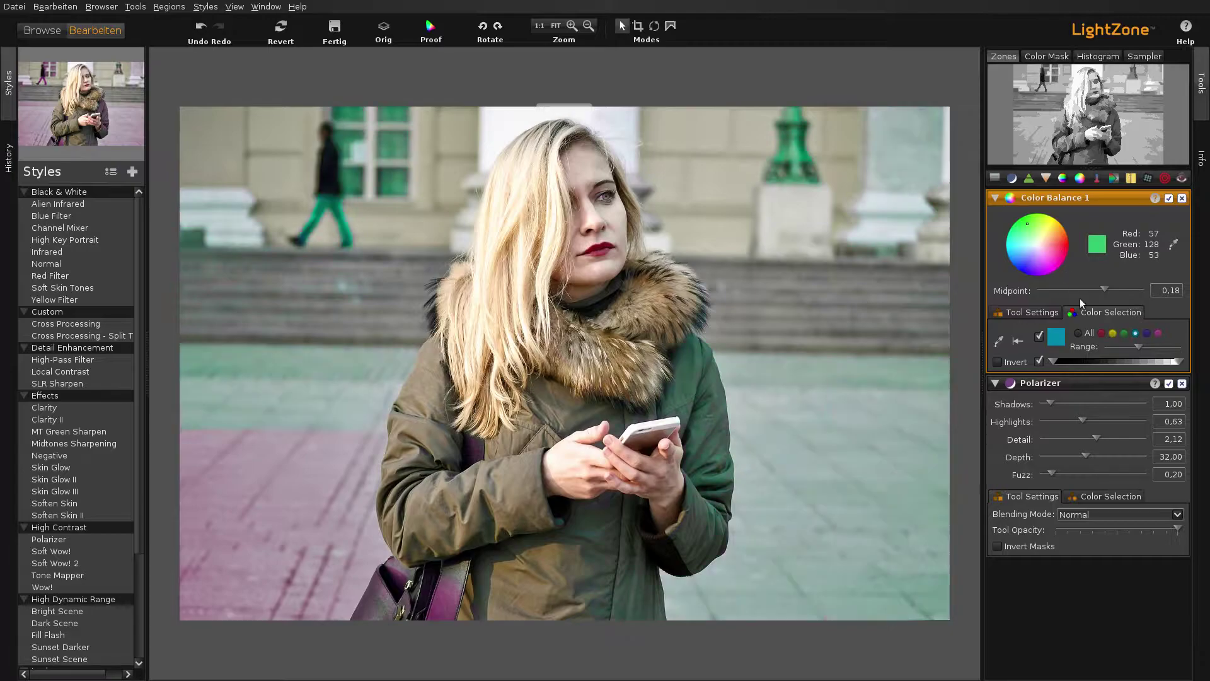
pyautogui.click(1124, 335)
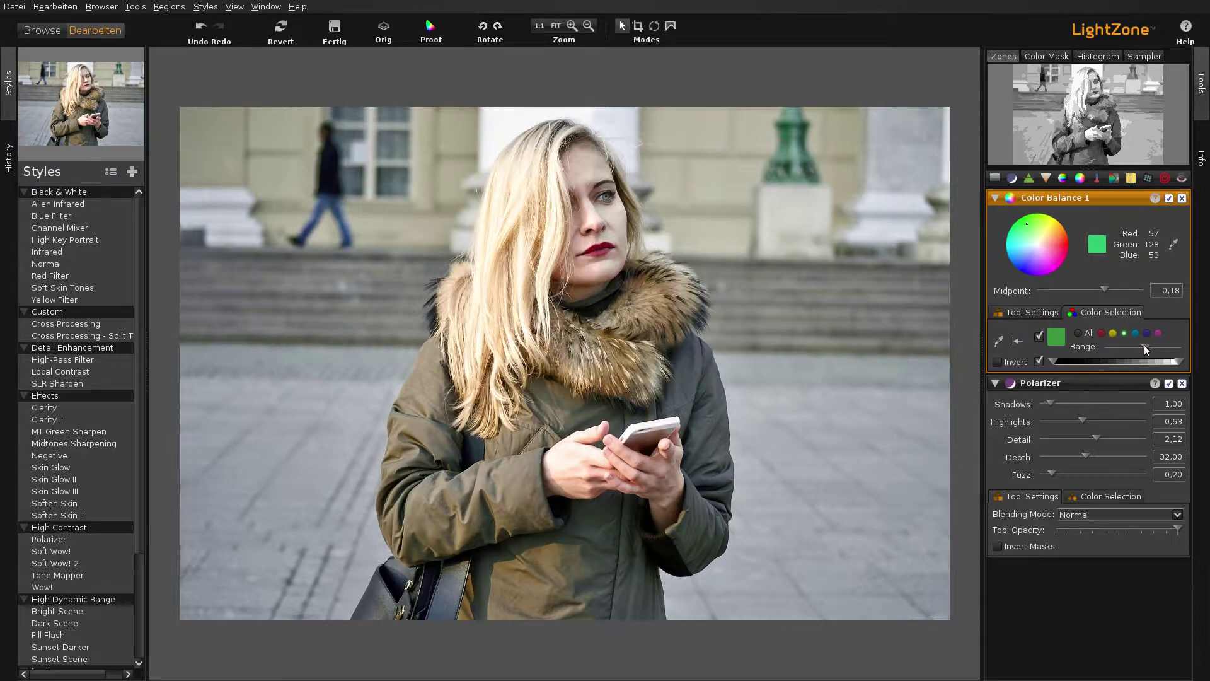
pyautogui.click(1061, 250)
pyautogui.click(1101, 333)
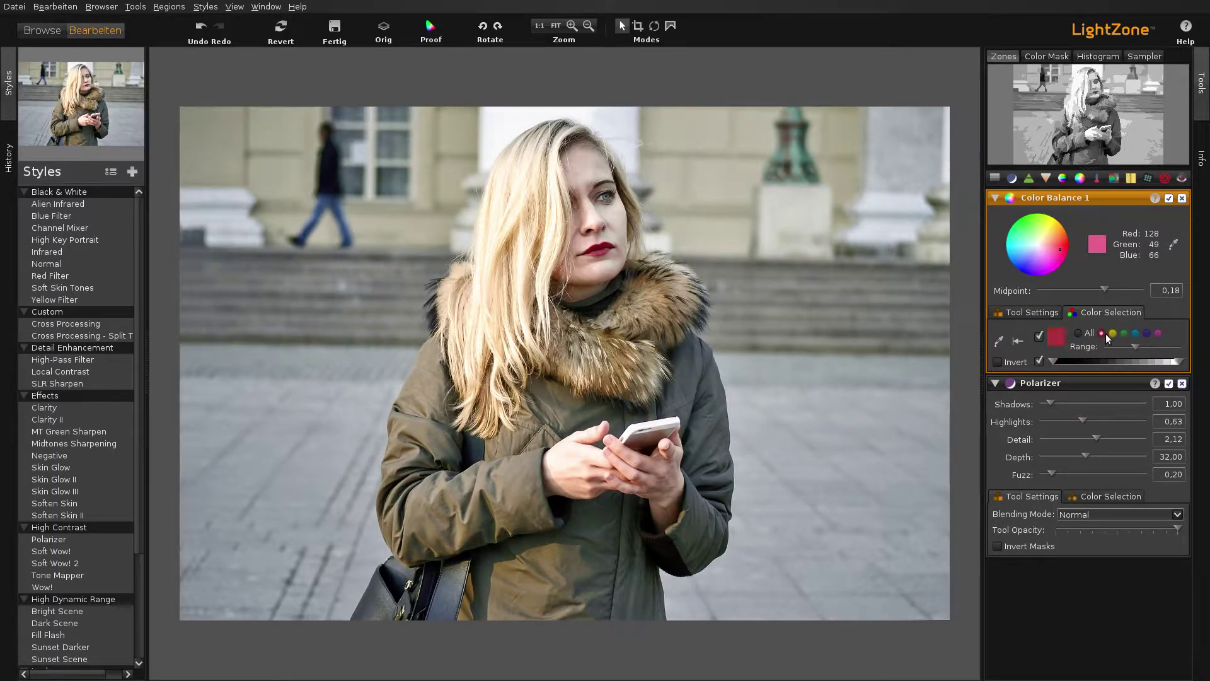
pyautogui.click(1133, 346)
pyautogui.moveTo(1139, 346); pyautogui.dragTo(1140, 347)
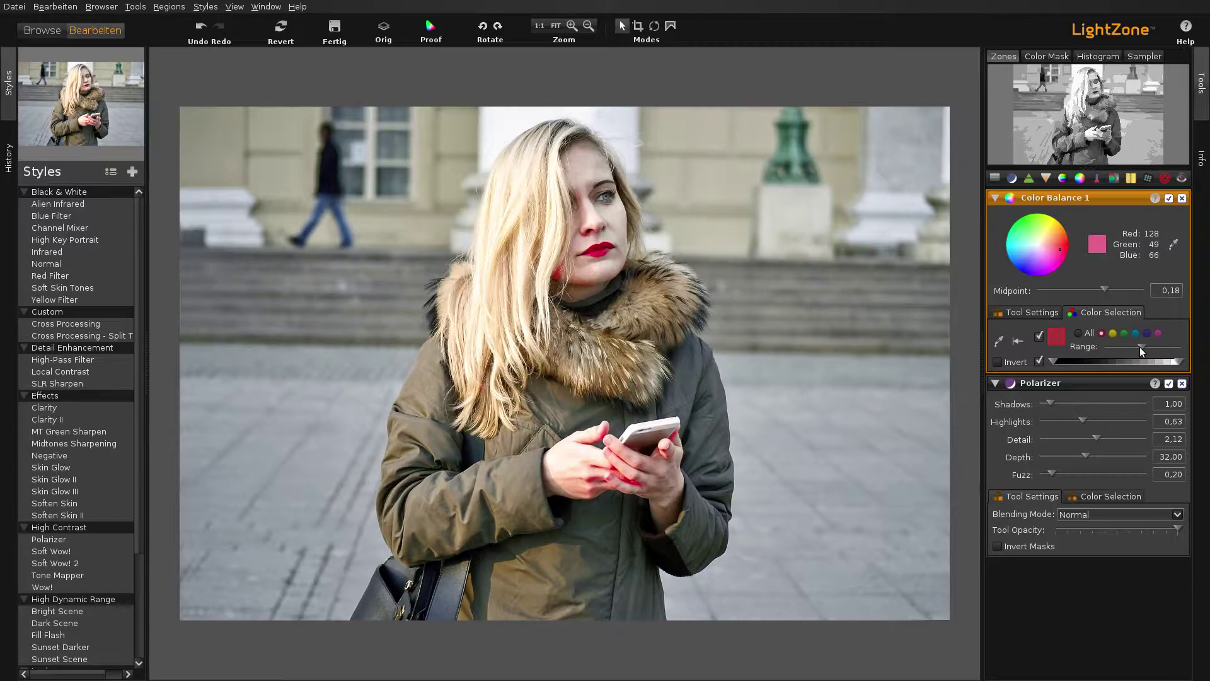
pyautogui.click(1026, 225)
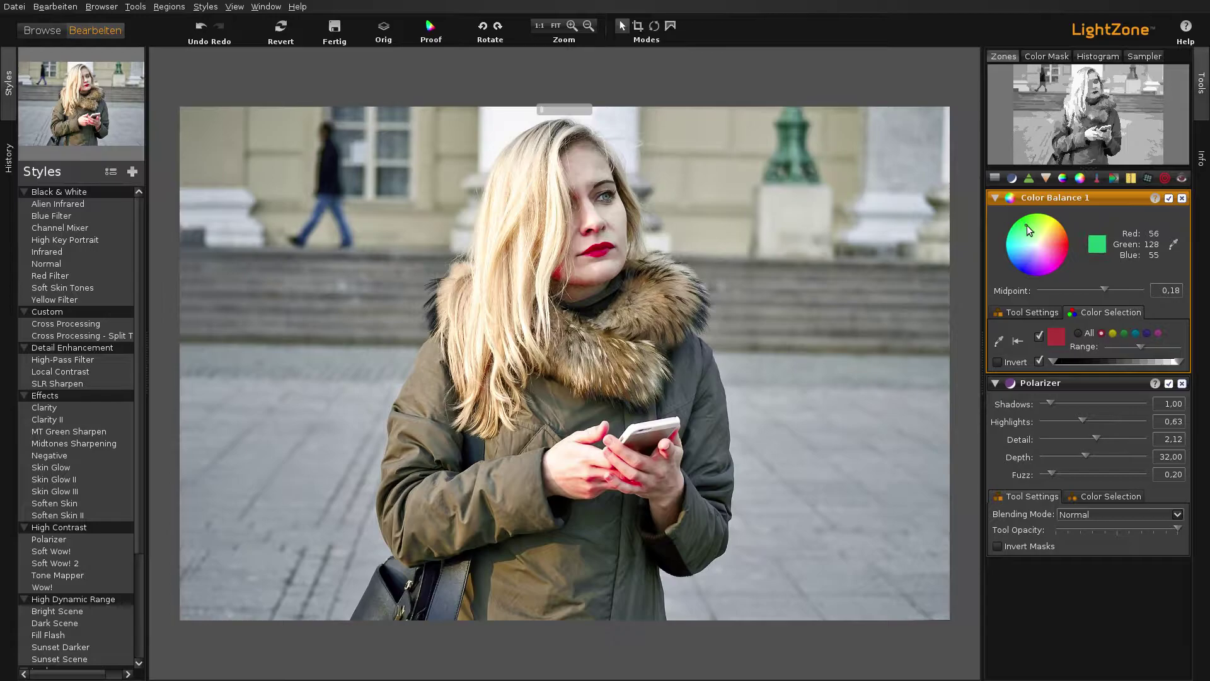
pyautogui.click(1124, 334)
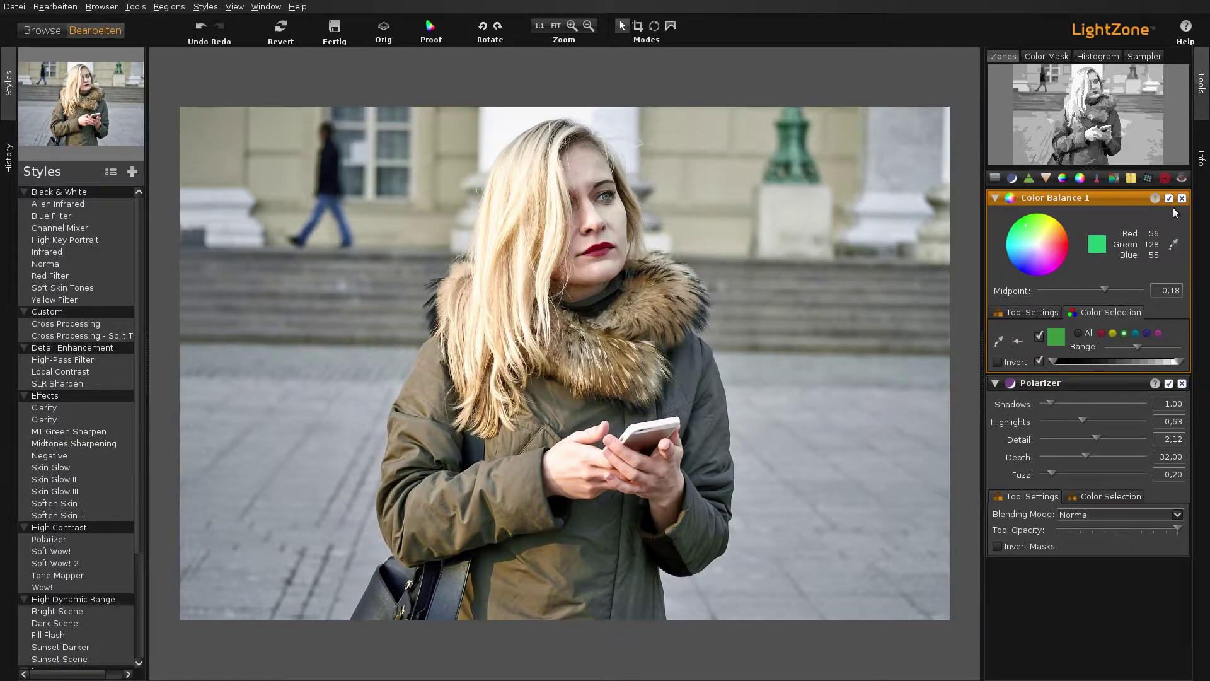
# Add Color Balance 2 with a teal tint (R26, G124, B128) at reduced opacity, Soft Light blending
pyautogui.click(1079, 178)
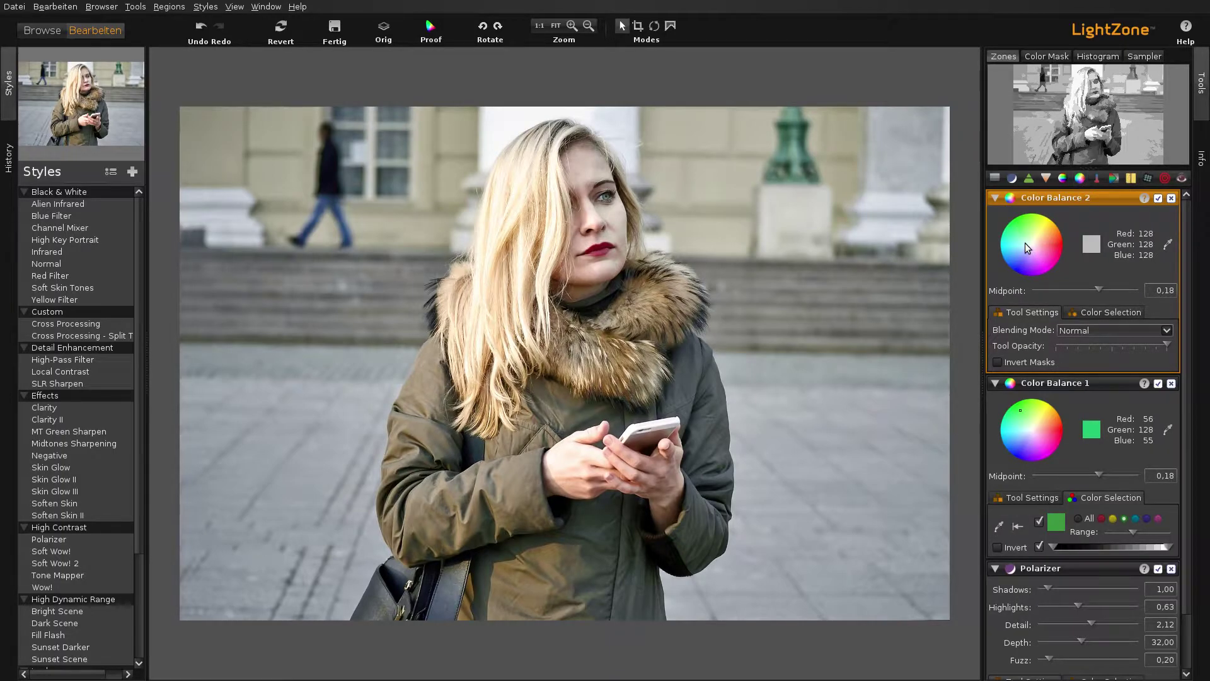
pyautogui.moveTo(1026, 244); pyautogui.dragTo(1005, 244)
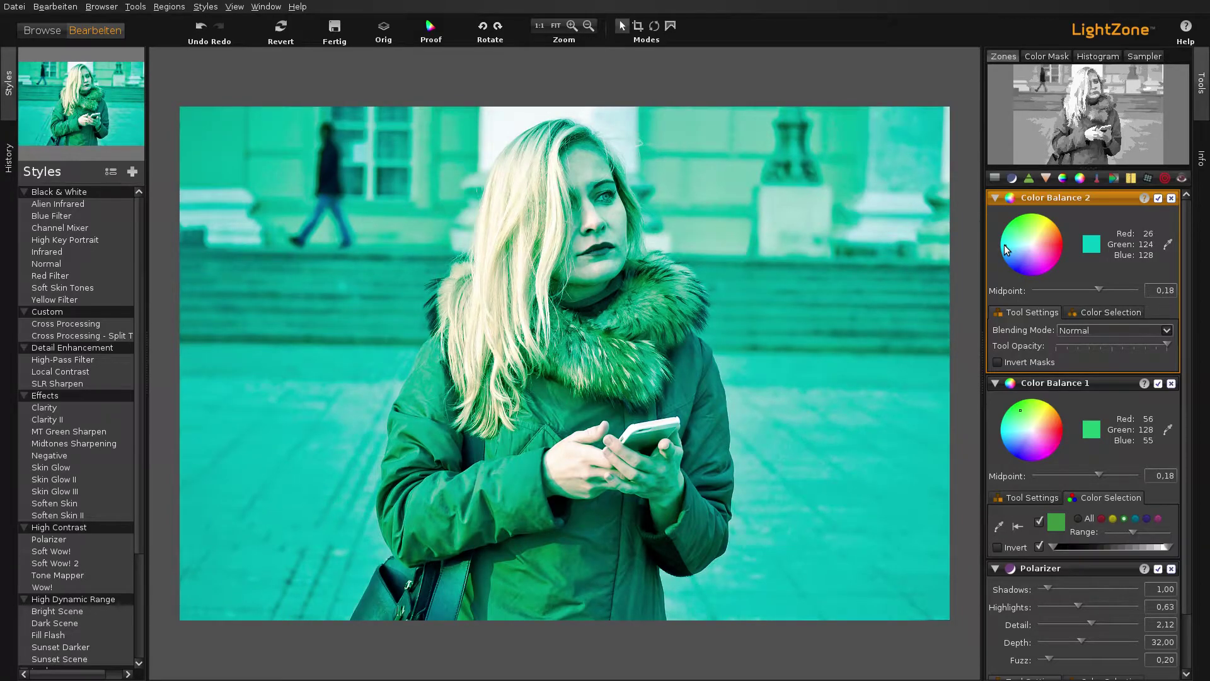
pyautogui.moveTo(1167, 344); pyautogui.dragTo(1110, 351)
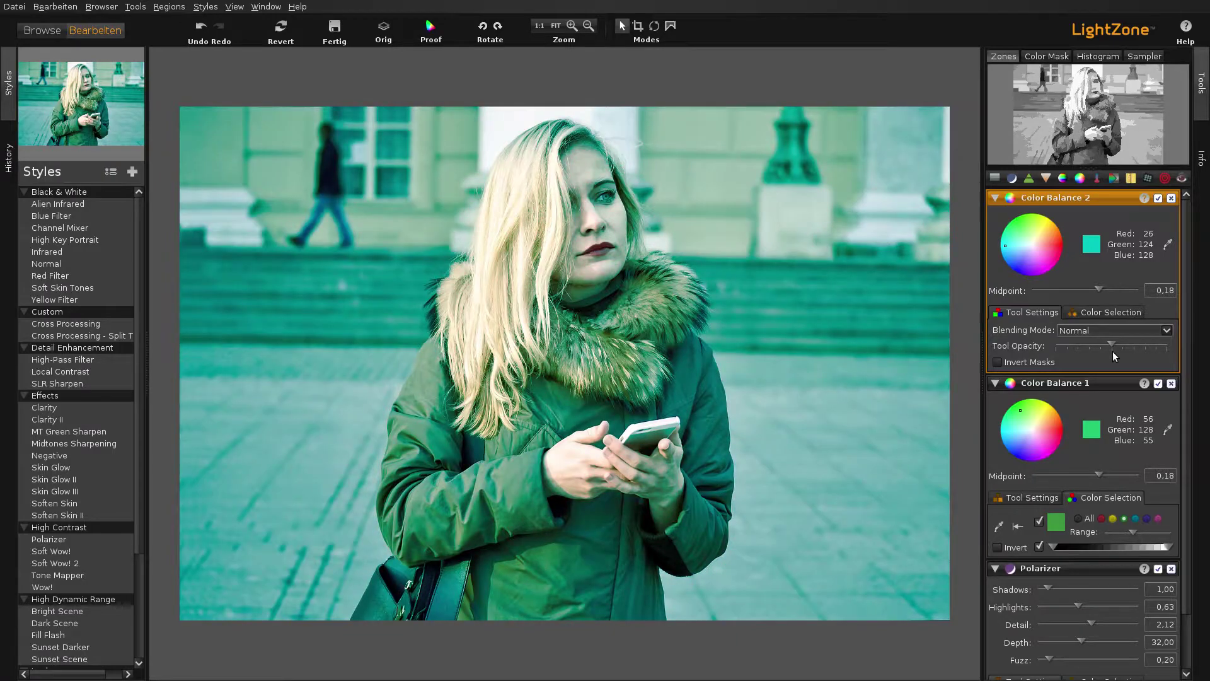
pyautogui.click(1130, 330)
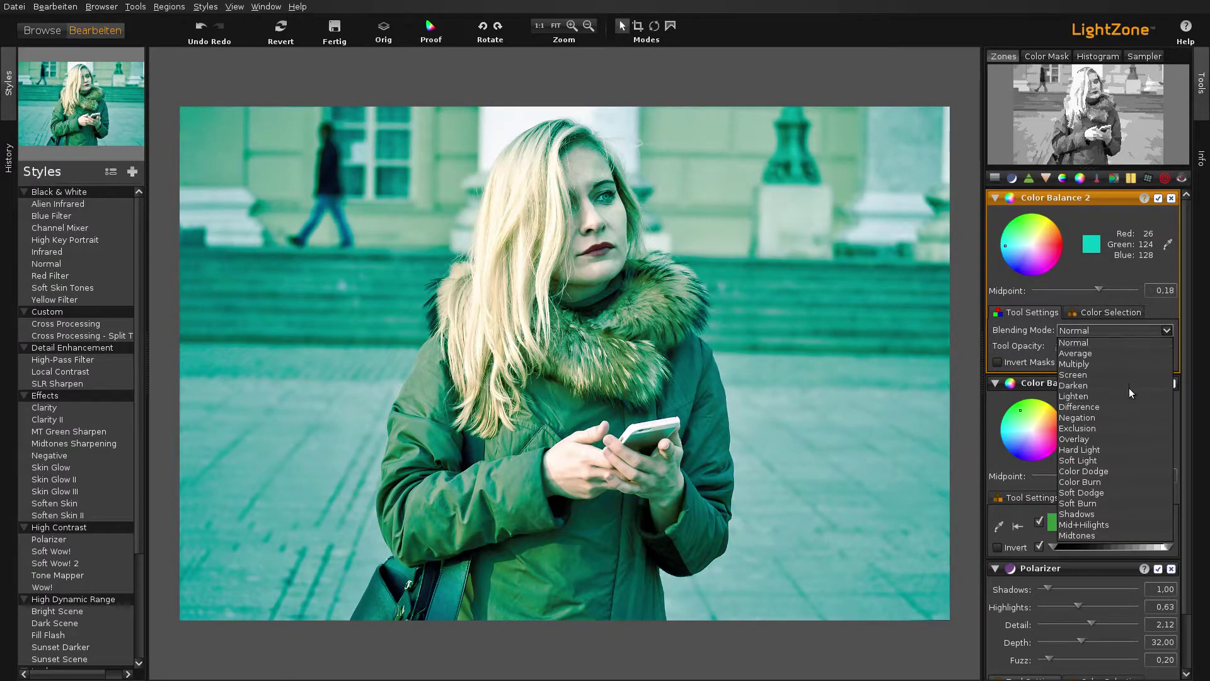
pyautogui.click(1126, 463)
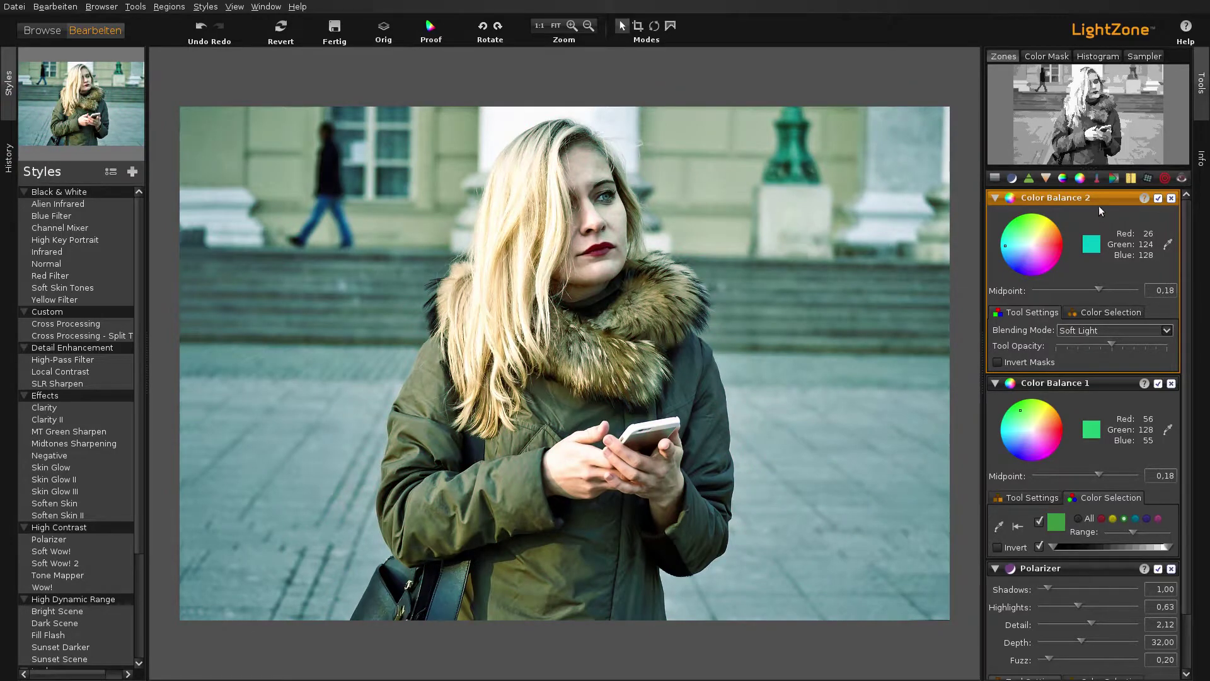
# Add Color Balance 3 with a warm orange tint (R128, G105, B37) at reduced opacity, Soft Light blending
pyautogui.click(1079, 179)
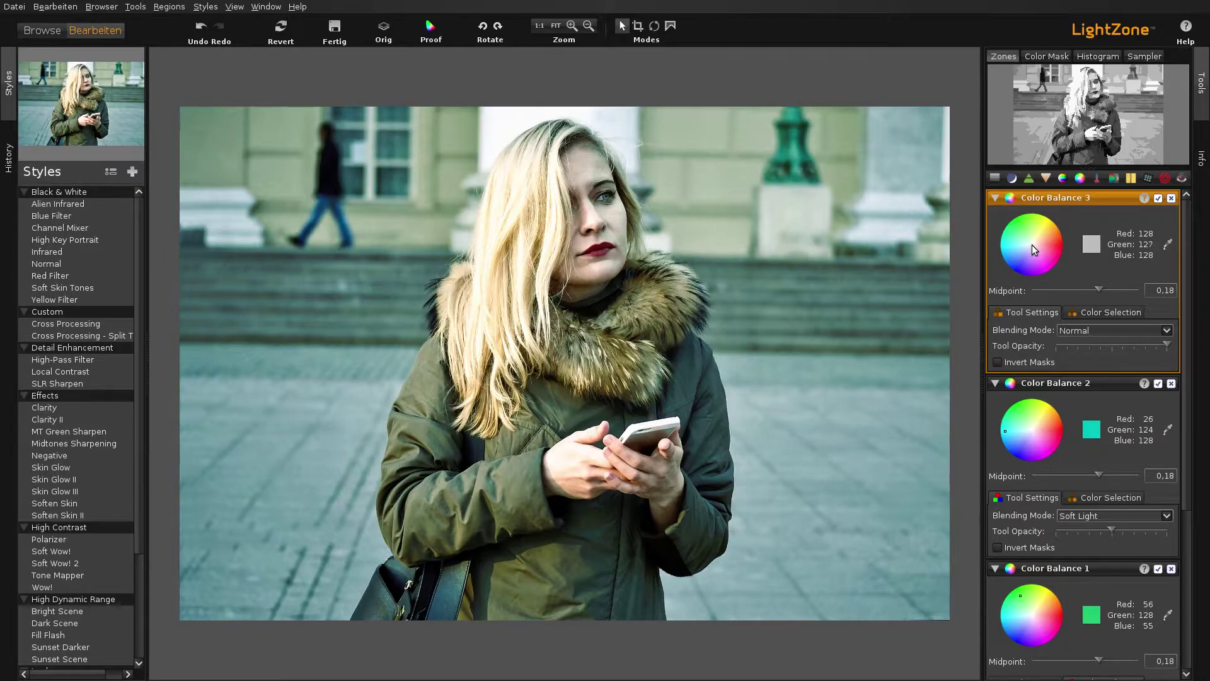
pyautogui.moveTo(1031, 244); pyautogui.dragTo(1049, 226)
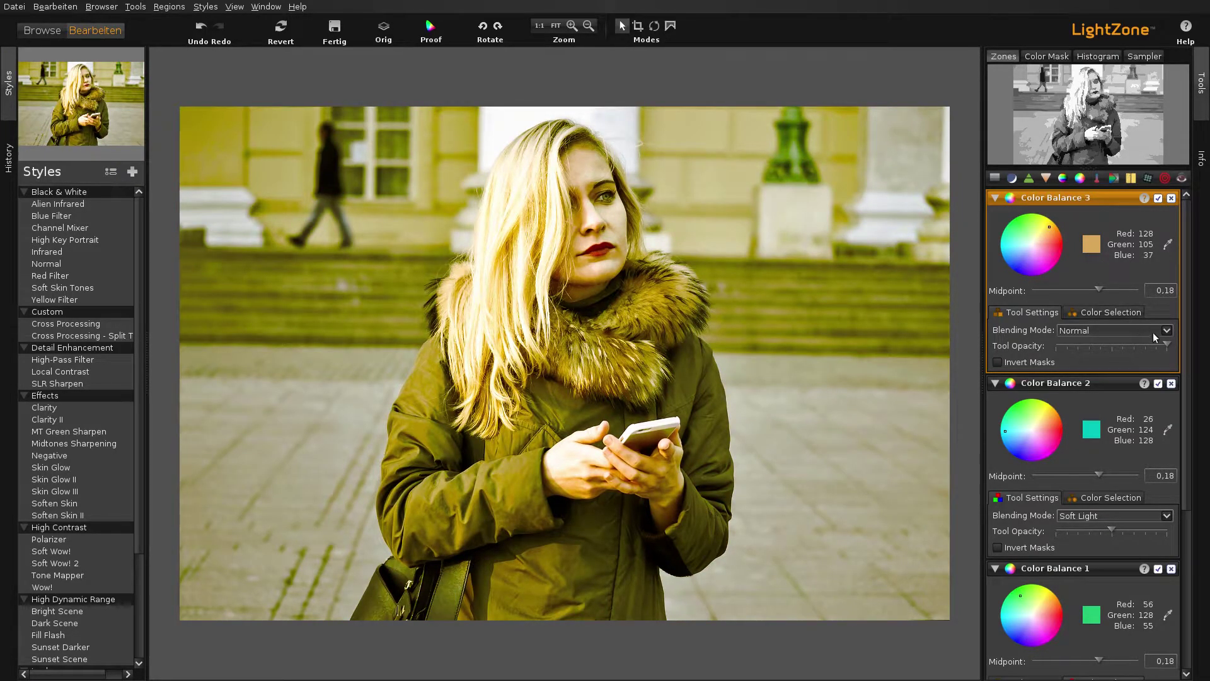
pyautogui.moveTo(1167, 345); pyautogui.dragTo(1157, 346)
pyautogui.click(1129, 332)
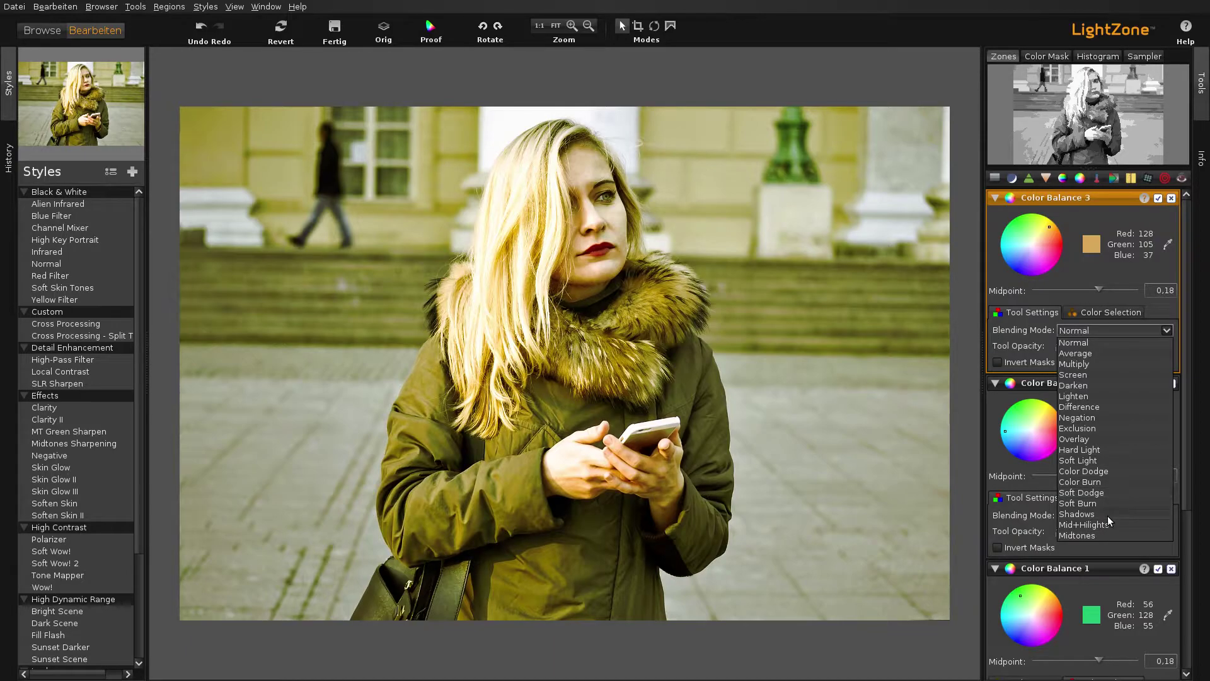
pyautogui.click(1106, 460)
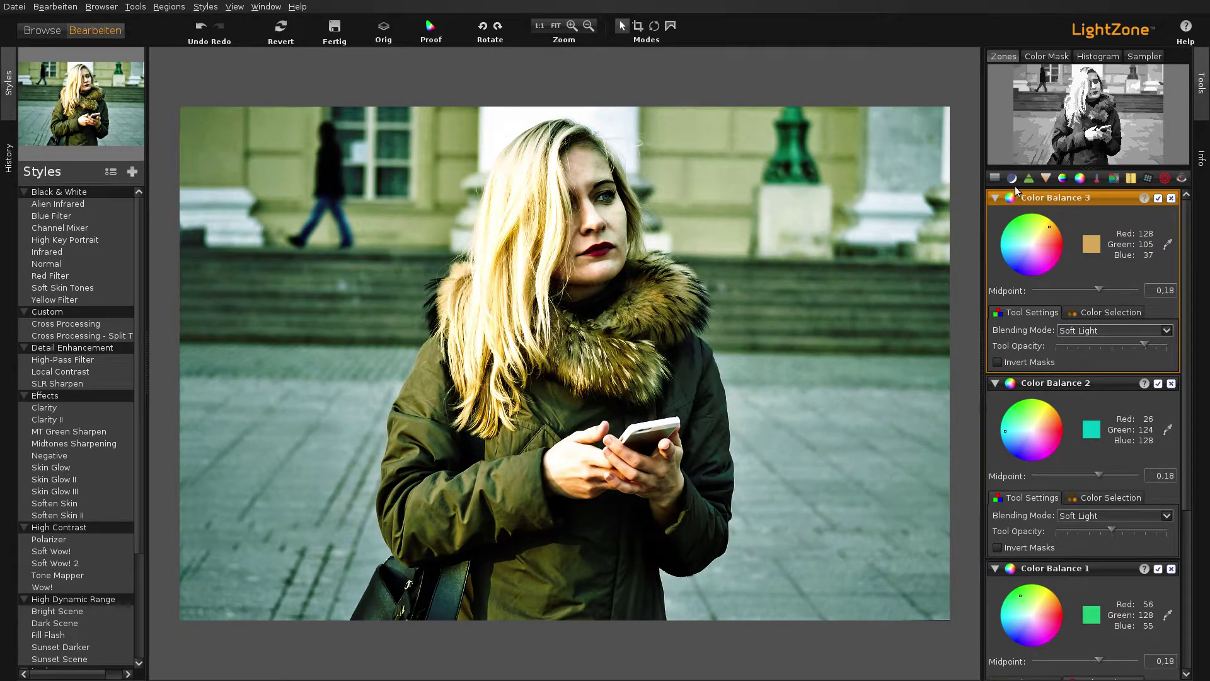
# Add ZoneMapper 1 with midtone, bright and dark anchor points, then compare with the original
pyautogui.click(994, 179)
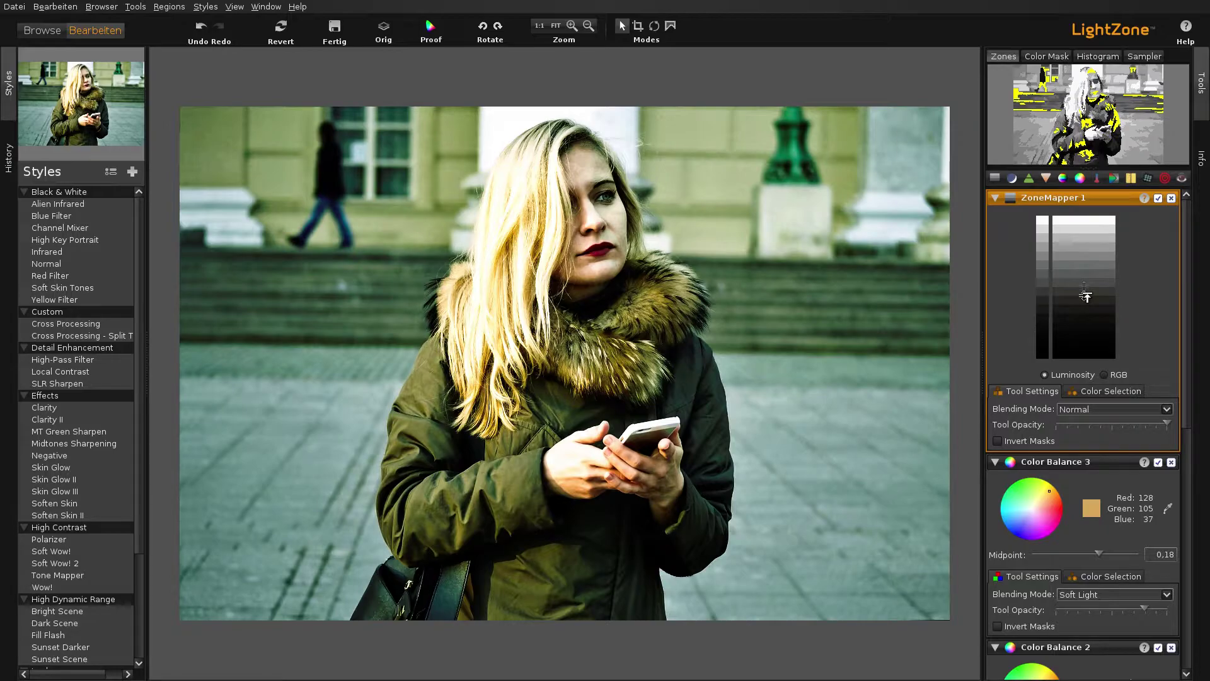
pyautogui.moveTo(1085, 289); pyautogui.dragTo(1085, 282)
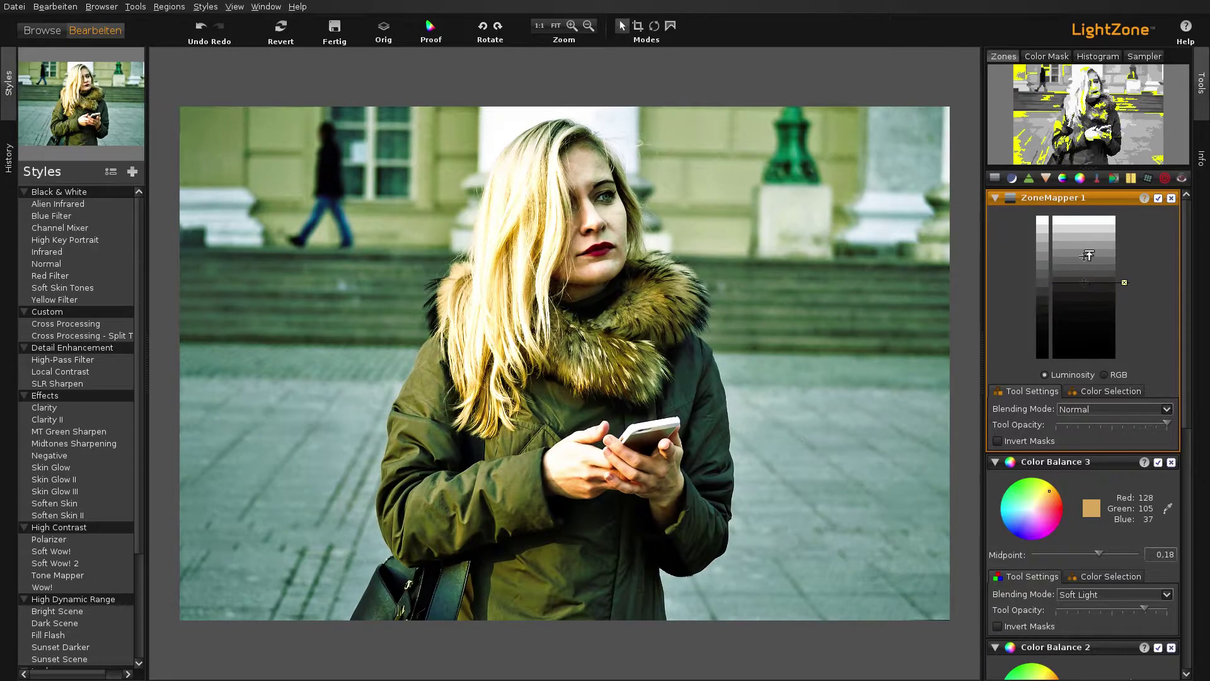
pyautogui.click(1085, 253)
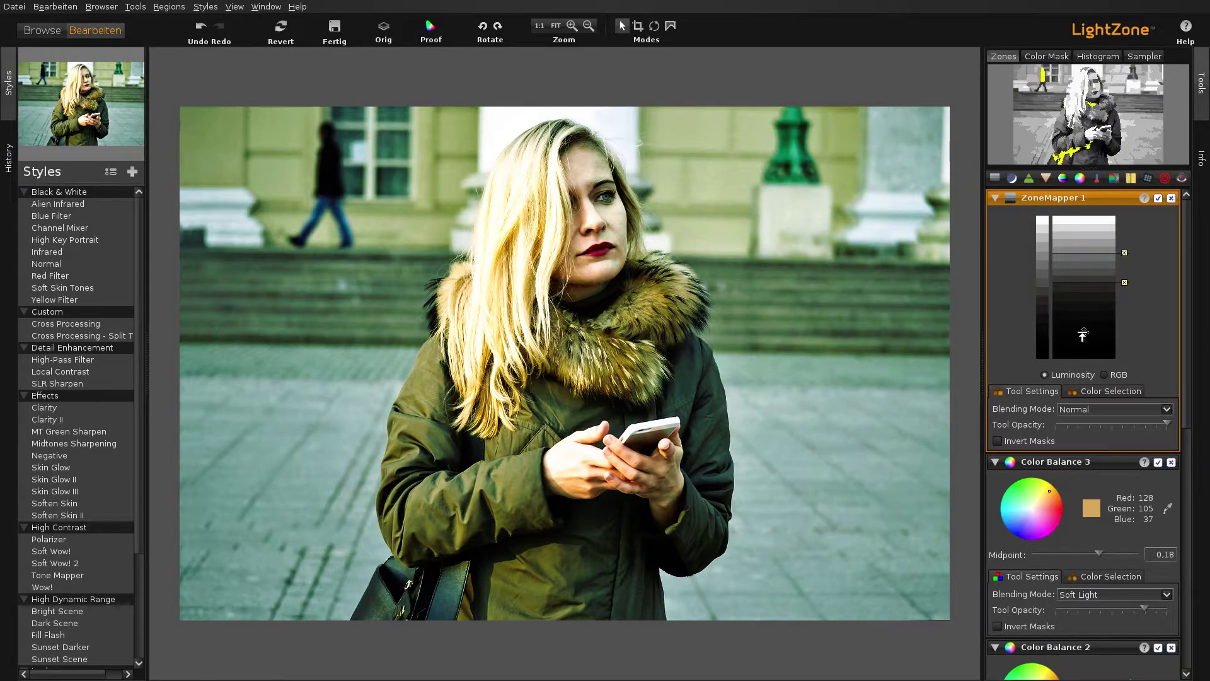
pyautogui.click(1083, 321)
pyautogui.moveTo(1083, 322); pyautogui.dragTo(1083, 314)
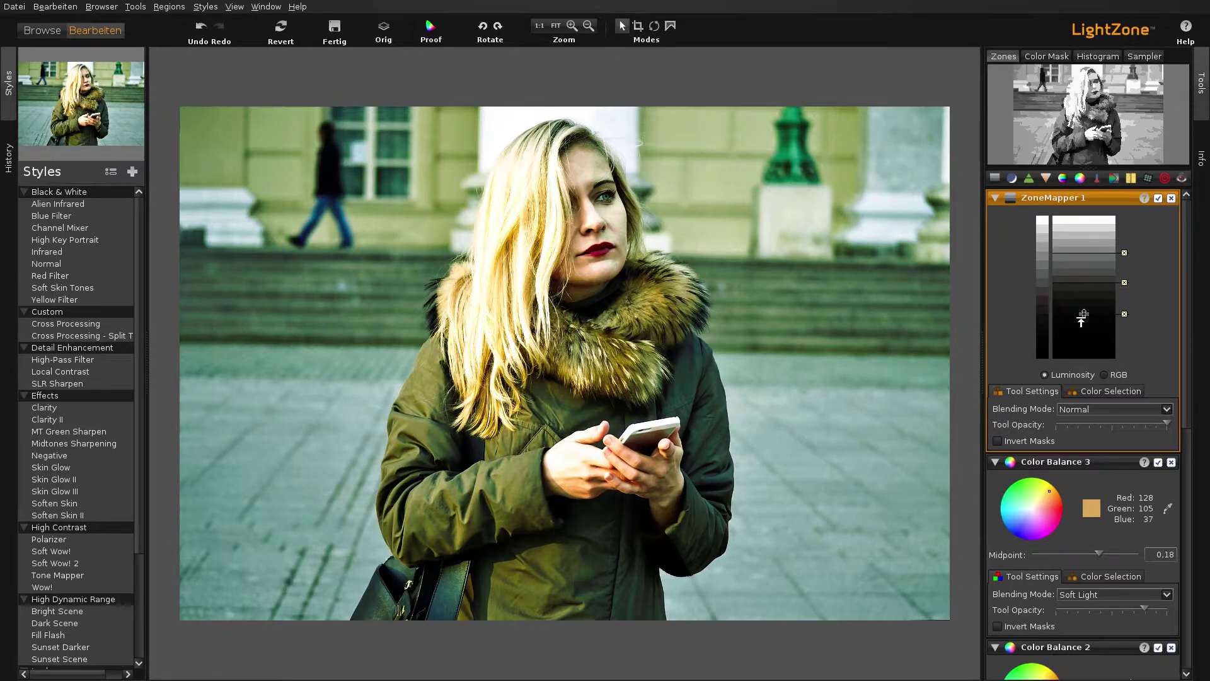
pyautogui.click(385, 30)
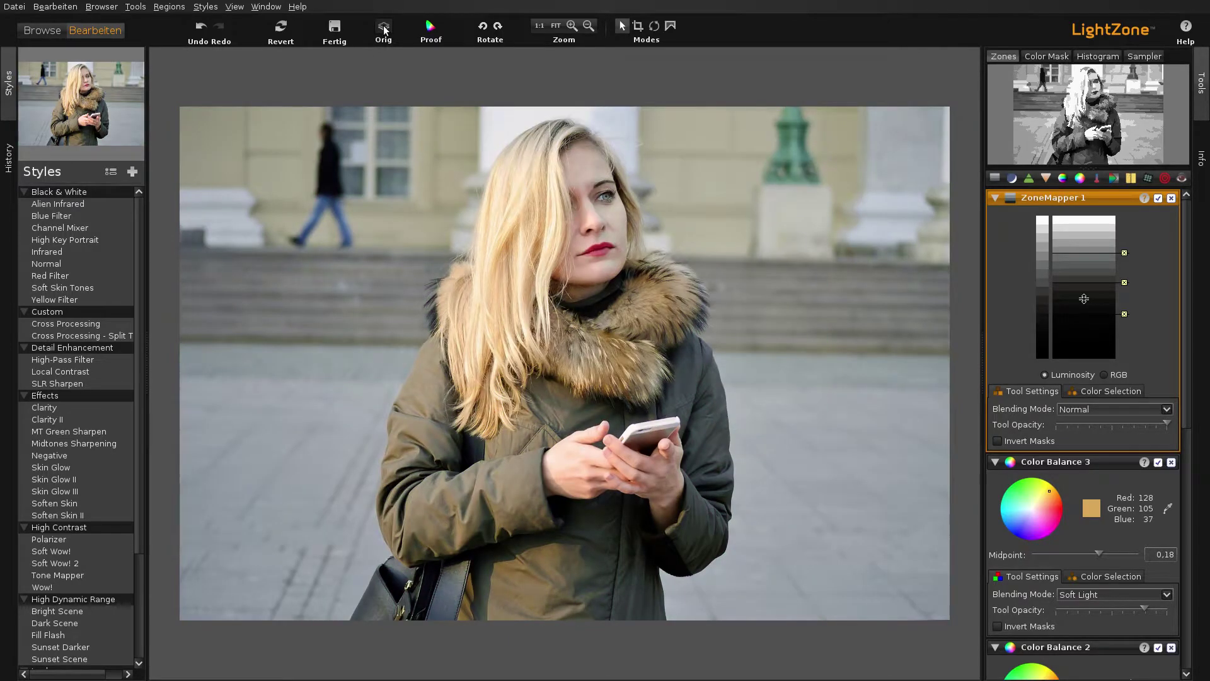
# Toggle between the original and edited photo, ending on the edited version
pyautogui.click(384, 30)
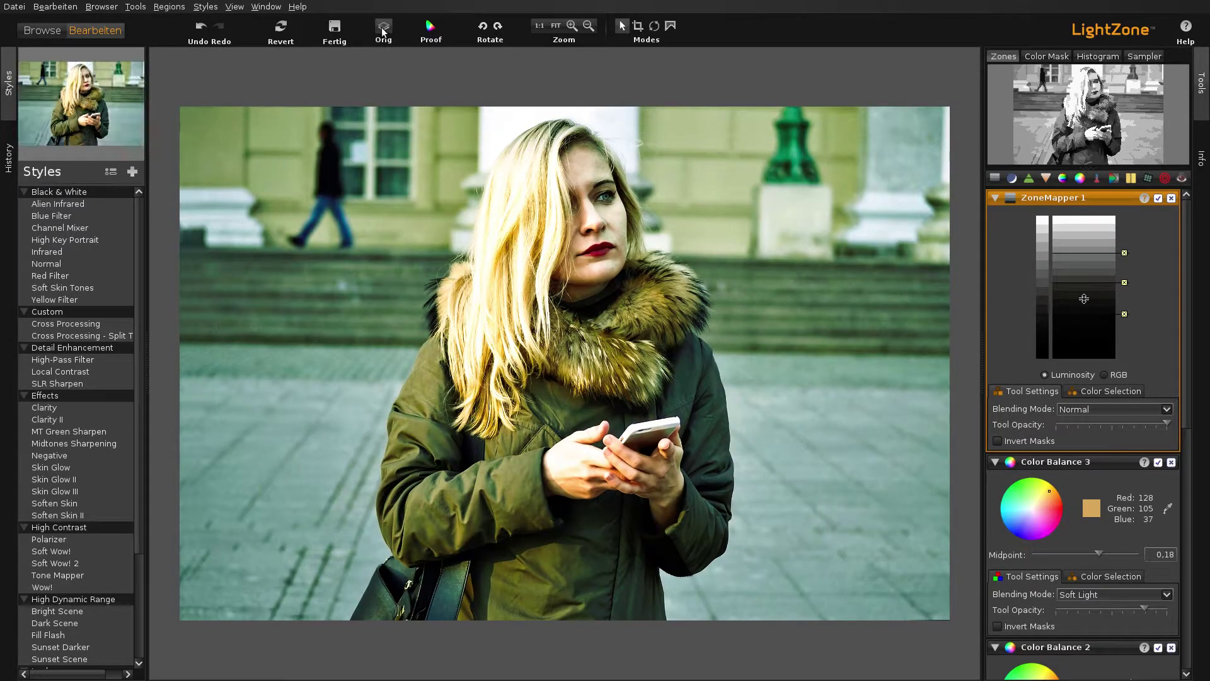
pyautogui.click(382, 32)
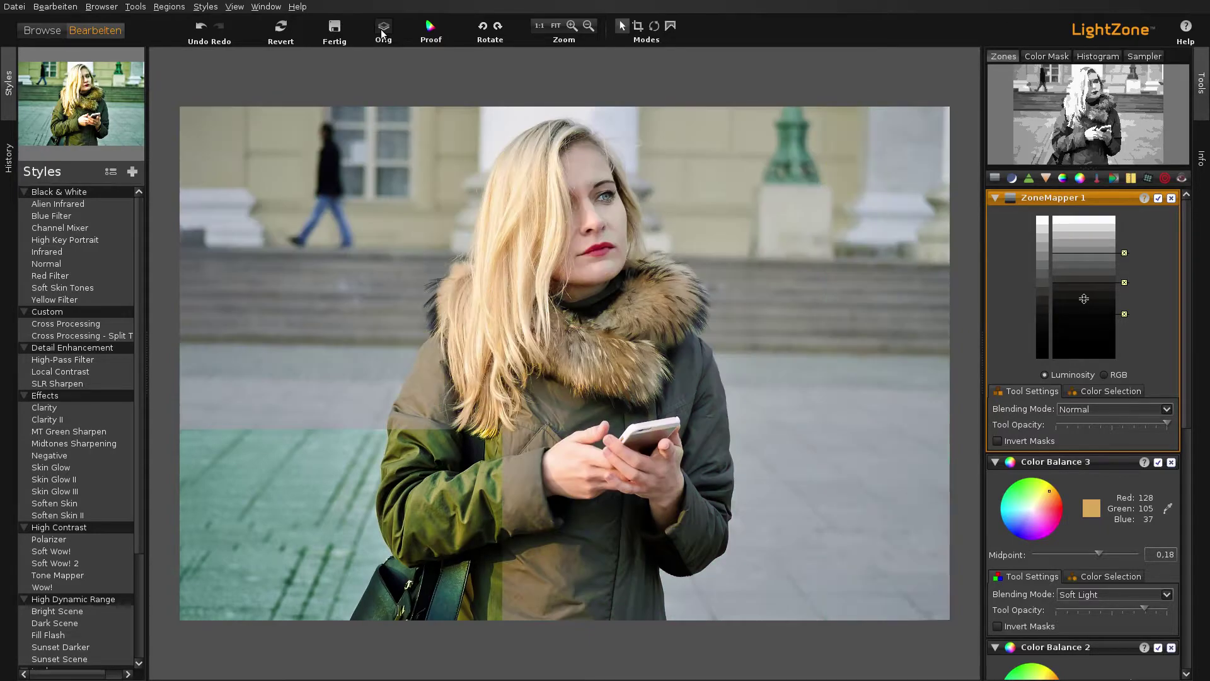
pyautogui.click(382, 32)
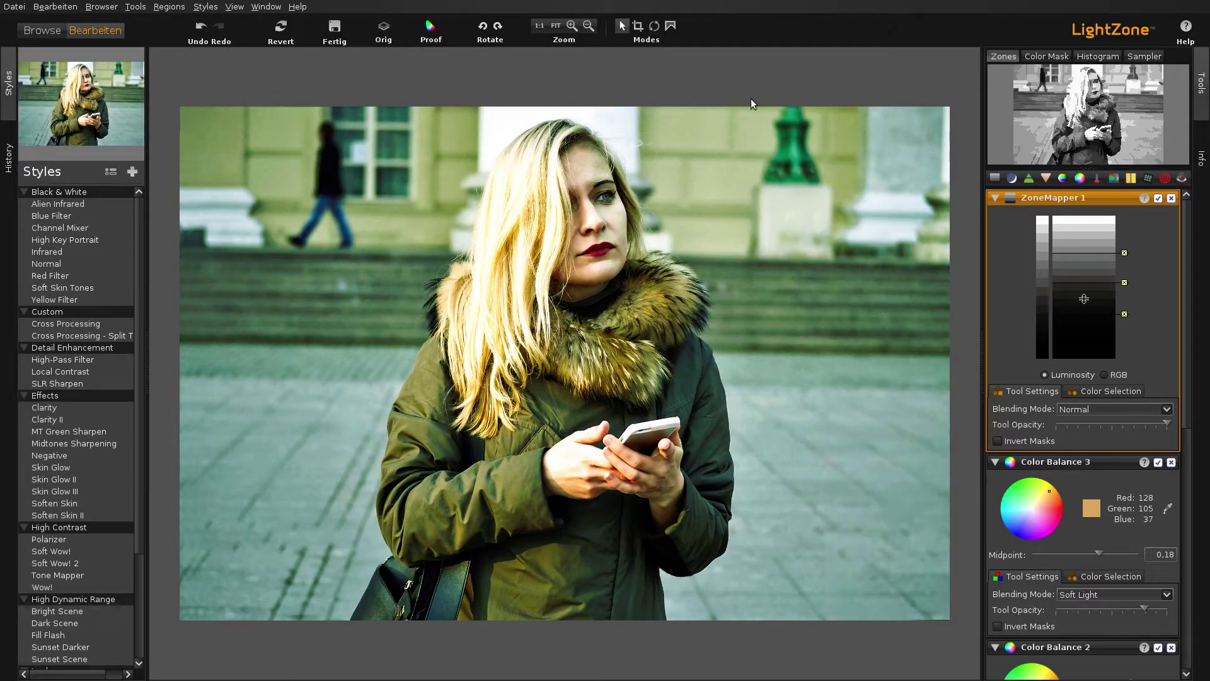
# Collapse ZoneMapper 1, Color Balance 3, 2, 1 and Polarizer in the tool stack
pyautogui.click(995, 197)
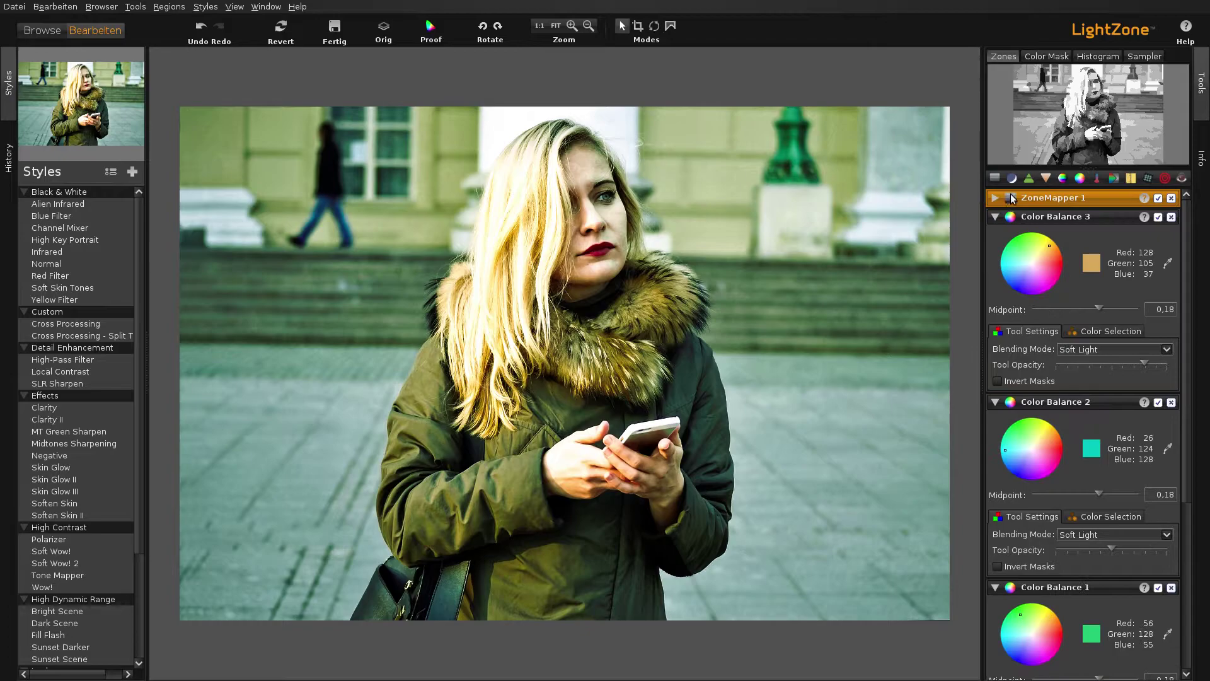
pyautogui.click(995, 216)
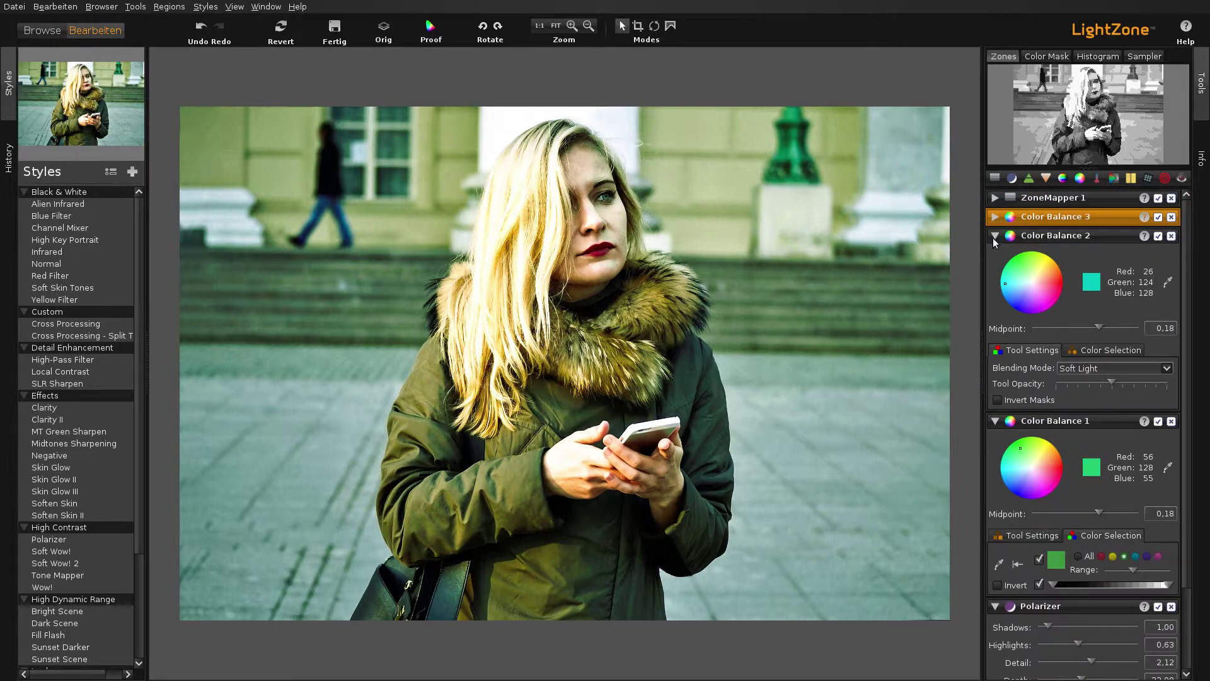
pyautogui.click(994, 236)
pyautogui.click(996, 254)
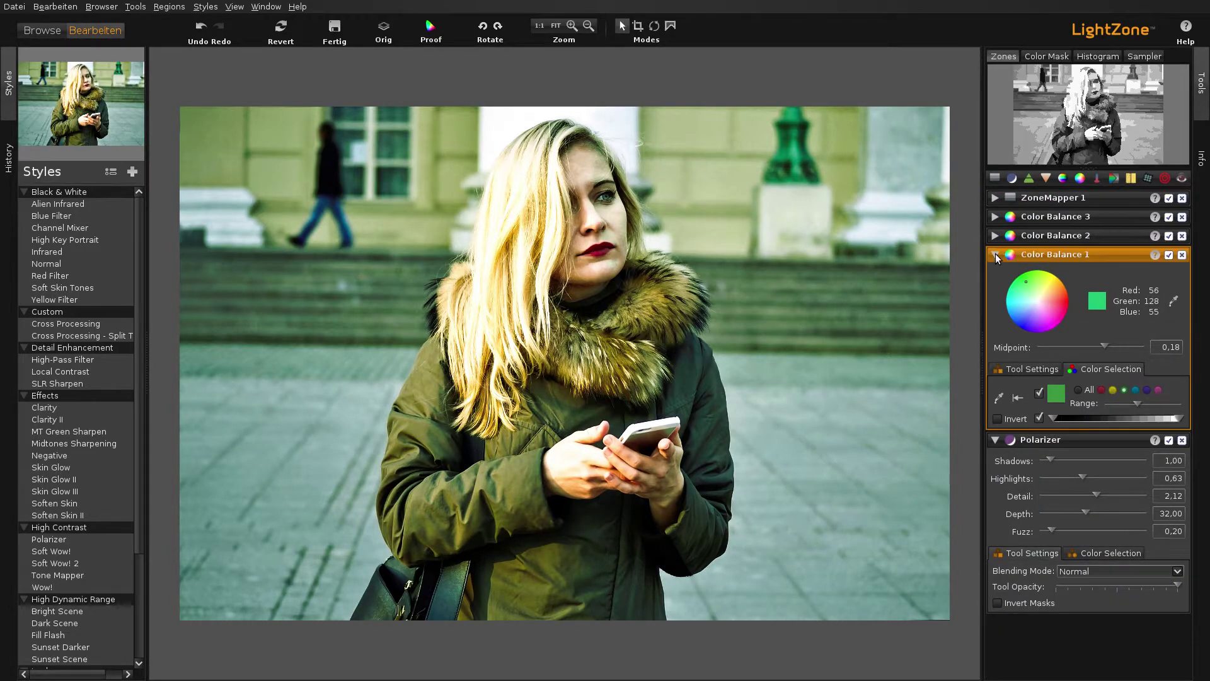
pyautogui.click(997, 273)
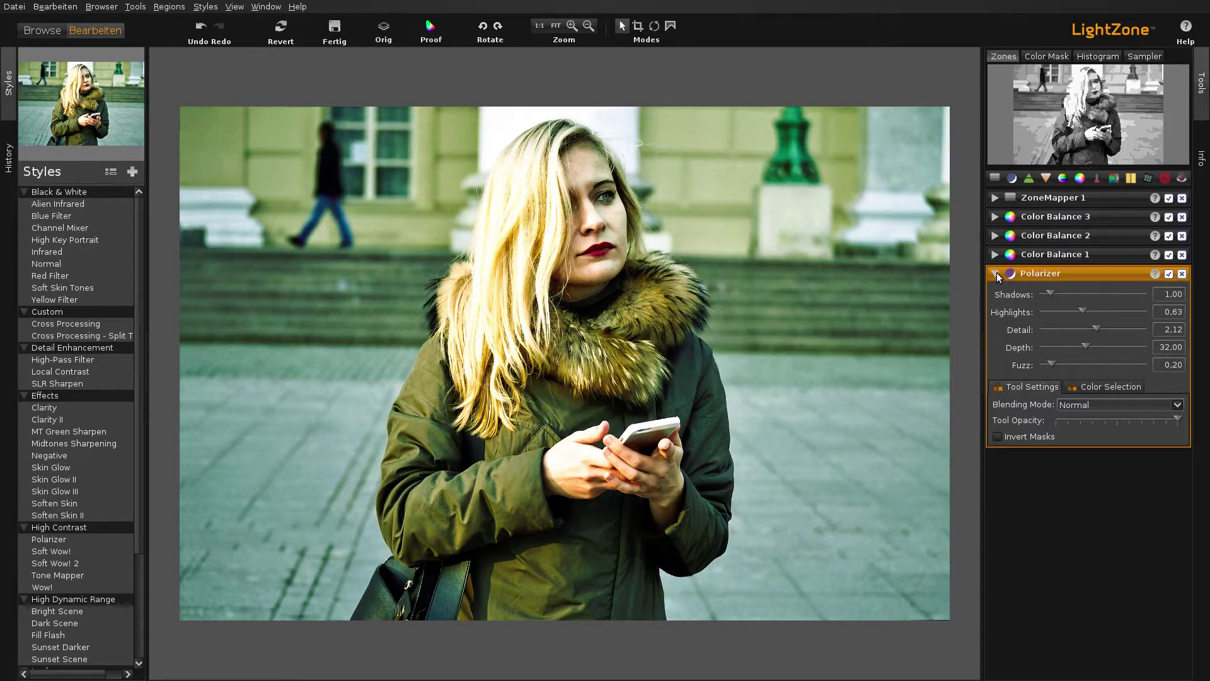
# Add a Gaussian Blur with Invert Masks ticked and Region mode selected
pyautogui.click(1046, 178)
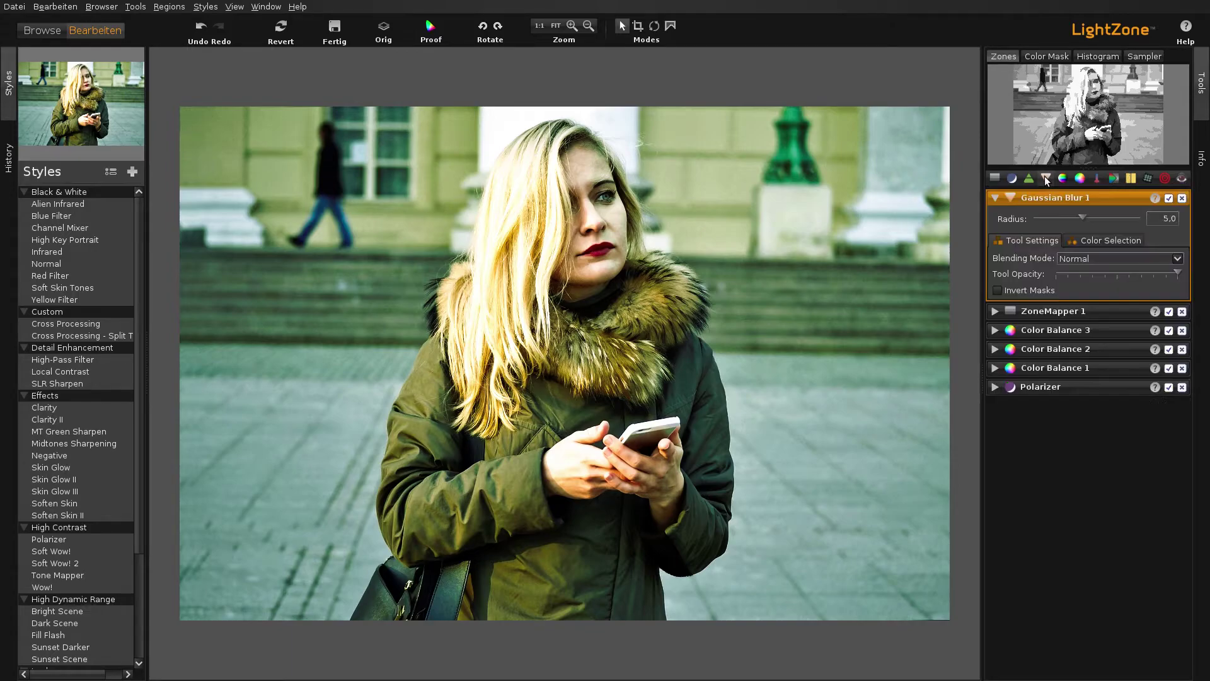
pyautogui.click(1045, 292)
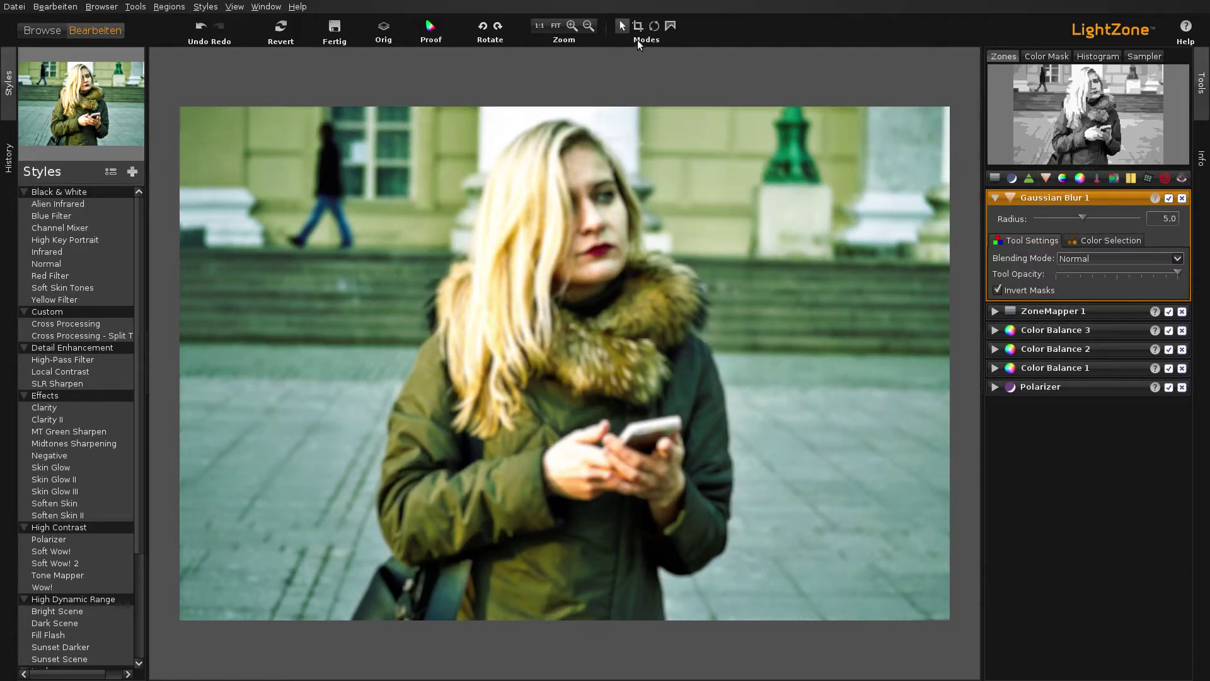
pyautogui.click(670, 26)
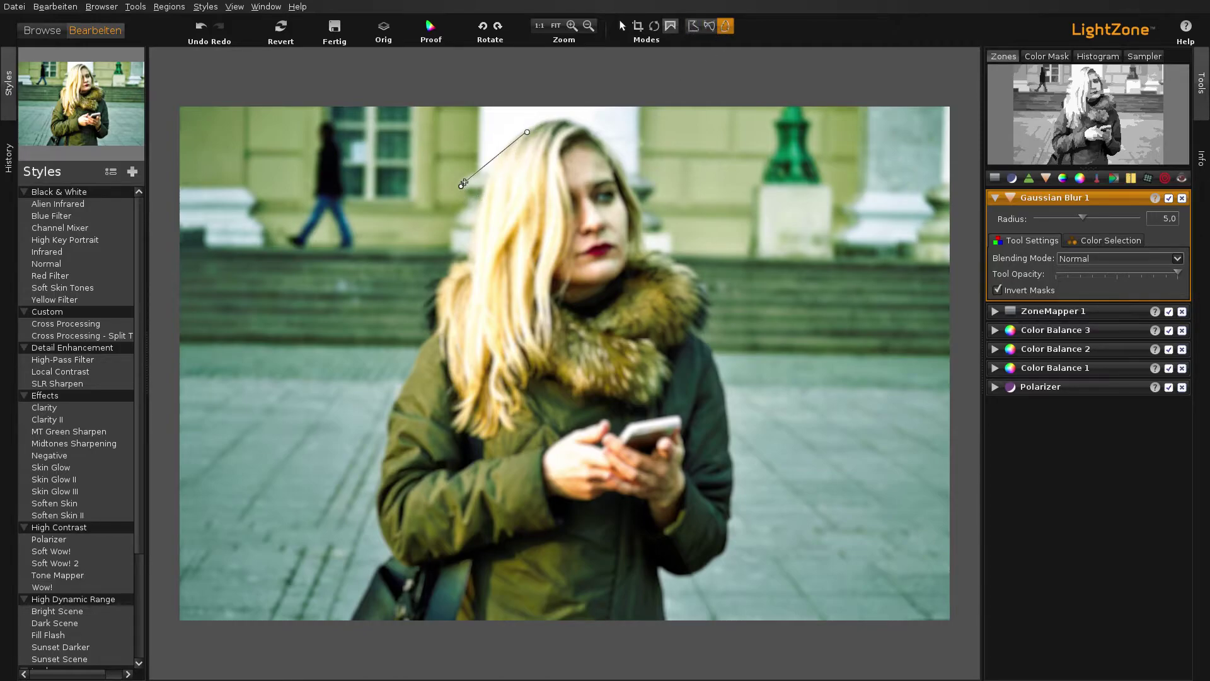
# Draw an oval region around the woman's face and hide its inner region
pyautogui.doubleClick(450, 281)
pyautogui.moveTo(451, 280)
pyautogui.mouseDown()
pyautogui.moveTo(490, 415)
pyautogui.moveTo(617, 497)
pyautogui.mouseUp()
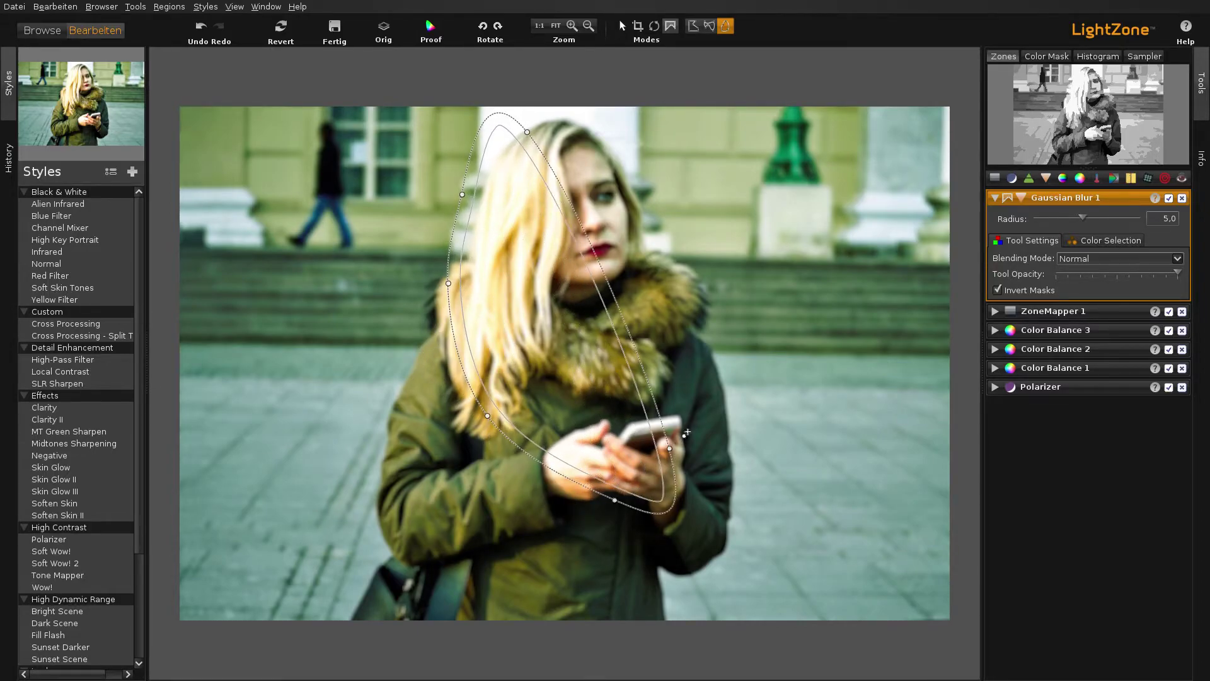
pyautogui.moveTo(608, 403); pyautogui.dragTo(738, 381)
pyautogui.moveTo(712, 265)
pyautogui.mouseDown()
pyautogui.moveTo(694, 211)
pyautogui.moveTo(698, 161)
pyautogui.mouseUp()
pyautogui.rightClick(696, 164)
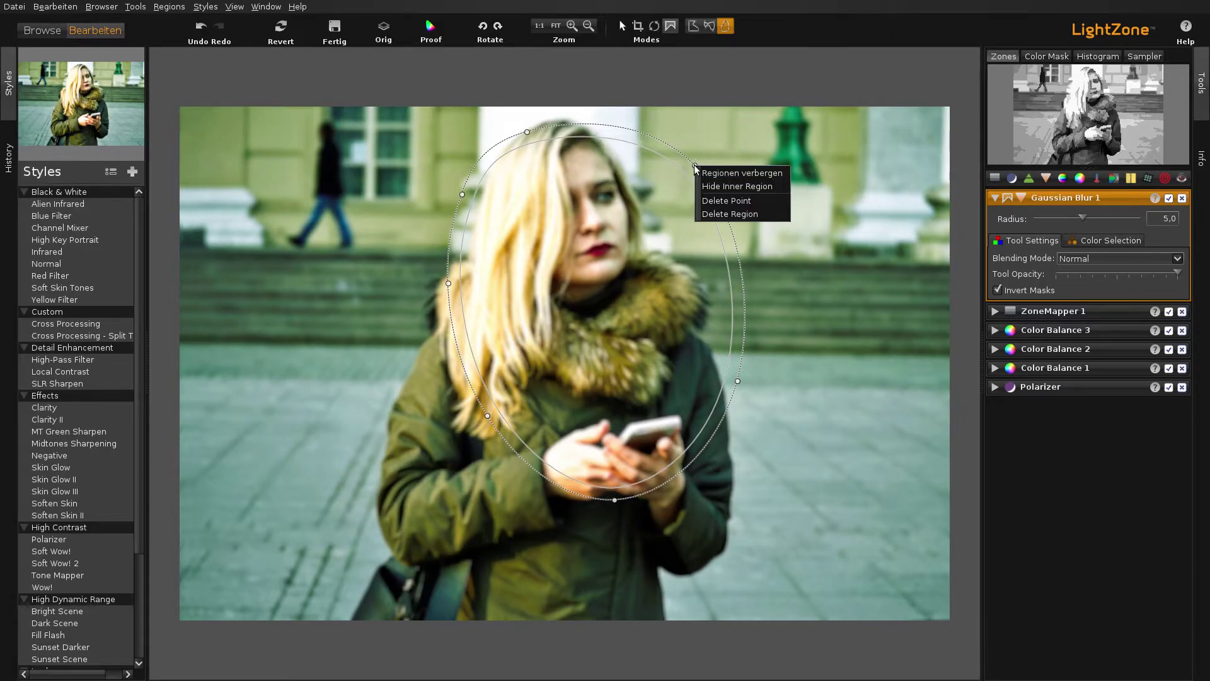
pyautogui.click(726, 185)
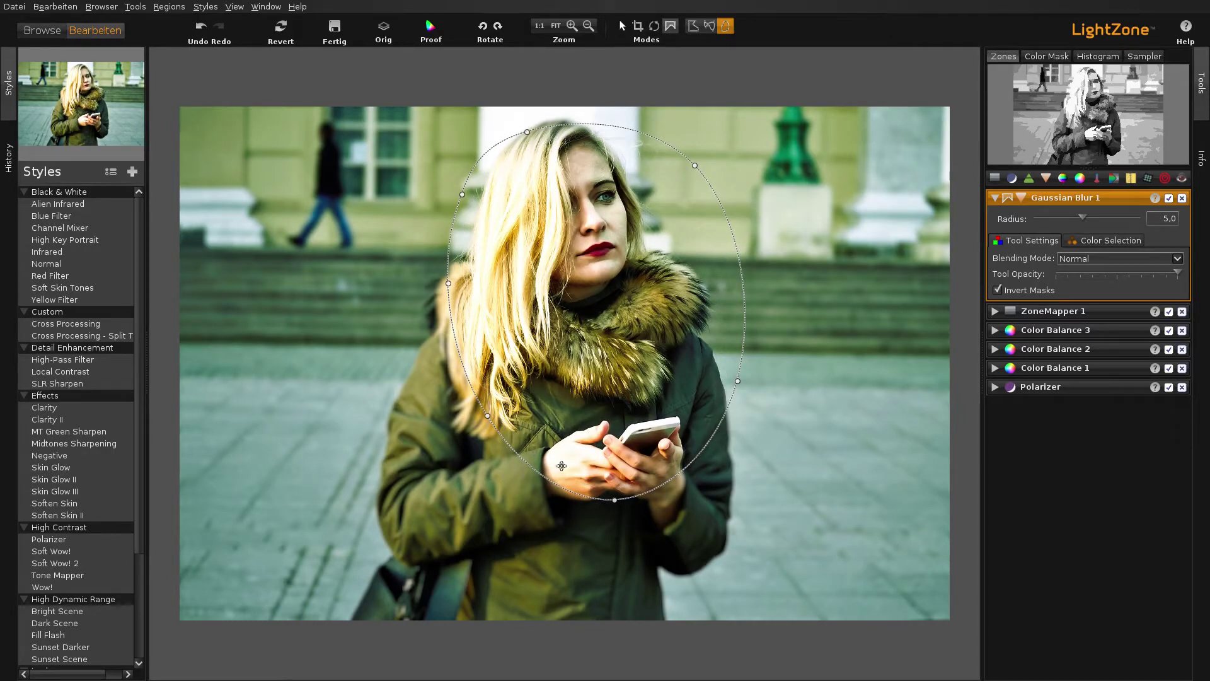
# Reshape the region's feather and points around her hair, arm and body to the frame bottom
pyautogui.moveTo(456, 454); pyautogui.dragTo(368, 555)
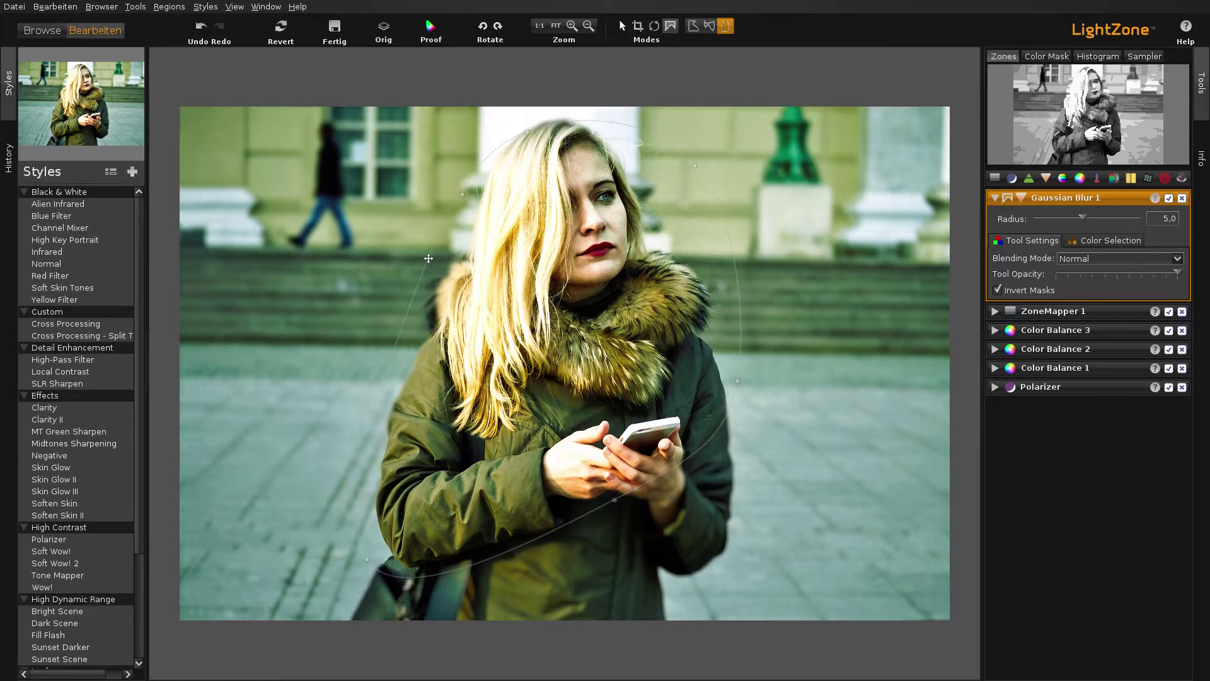
pyautogui.moveTo(695, 165); pyautogui.dragTo(655, 160)
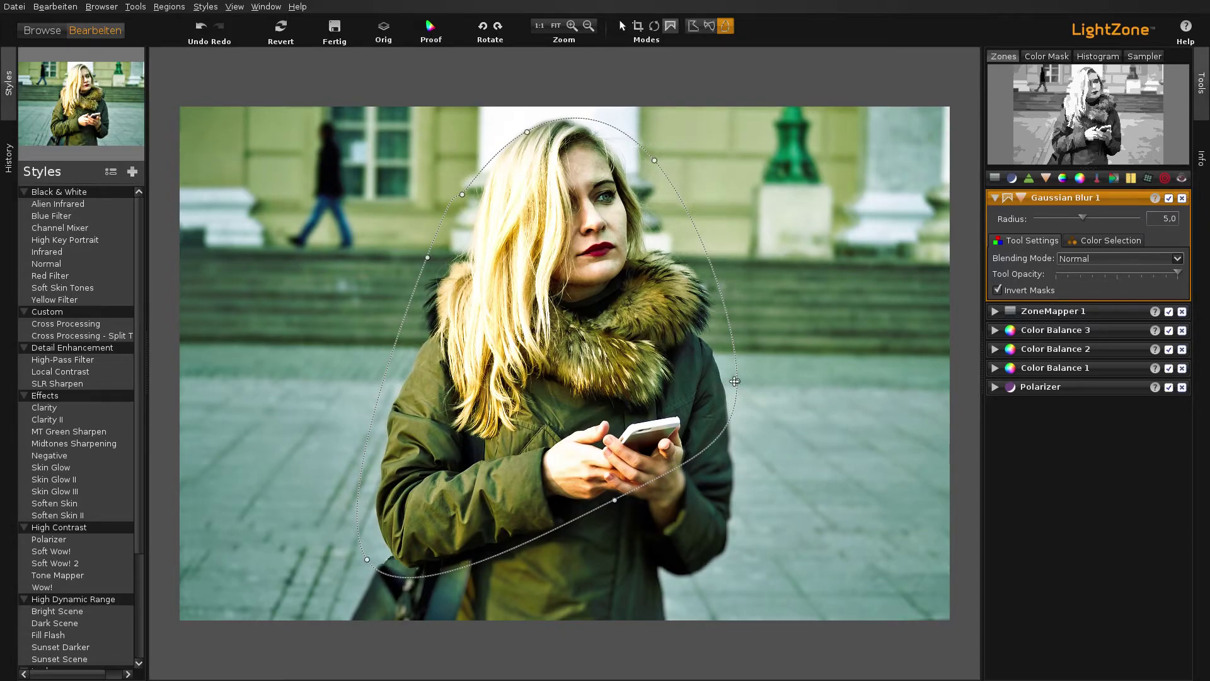
pyautogui.moveTo(738, 382); pyautogui.dragTo(750, 473)
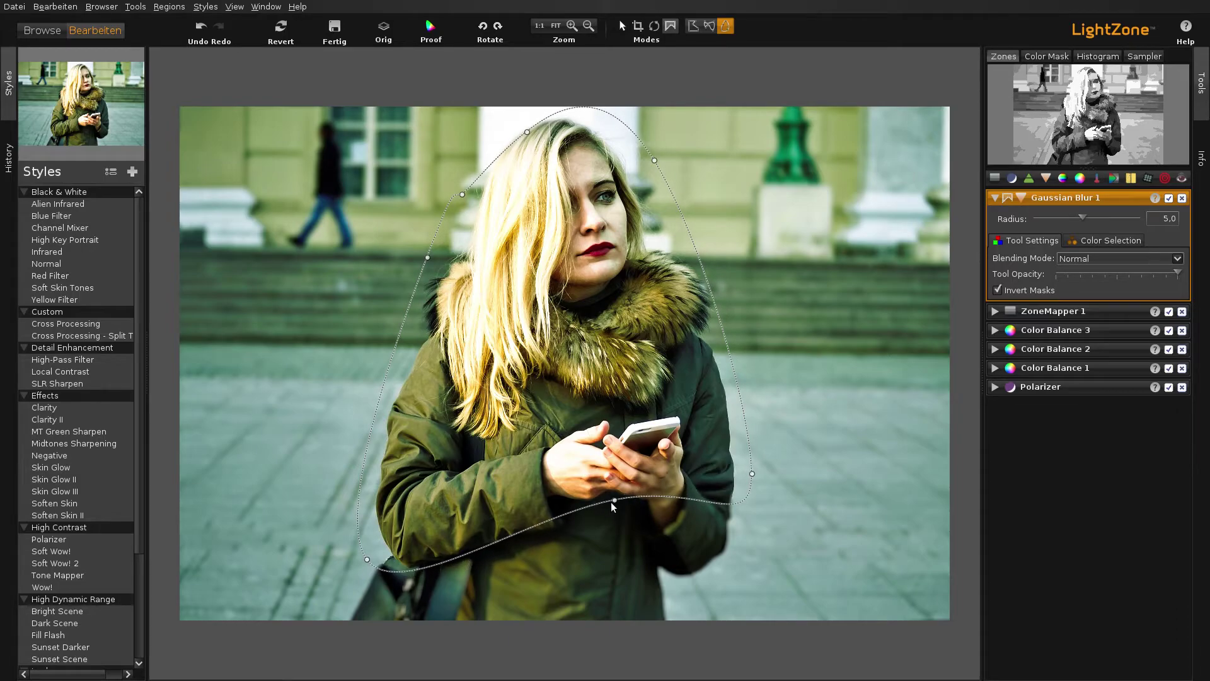
pyautogui.moveTo(614, 500); pyautogui.dragTo(627, 619)
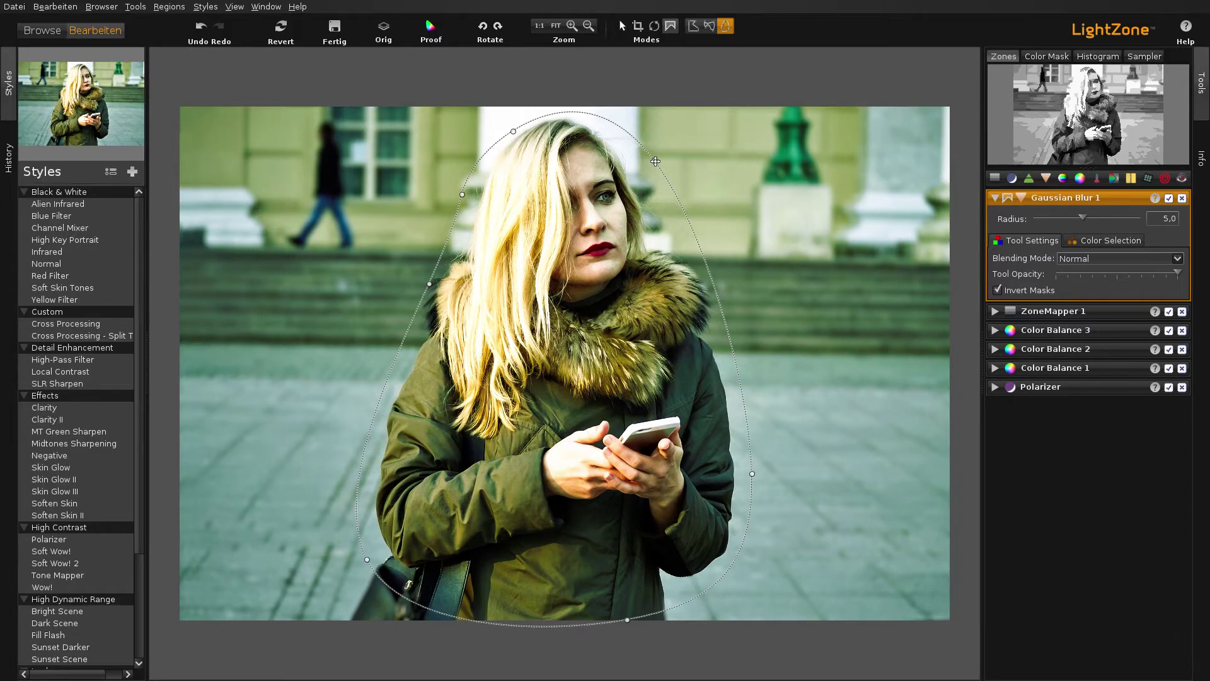
# Show the inner region and toggle Invert Masks off and back on to check the blur
pyautogui.rightClick(653, 183)
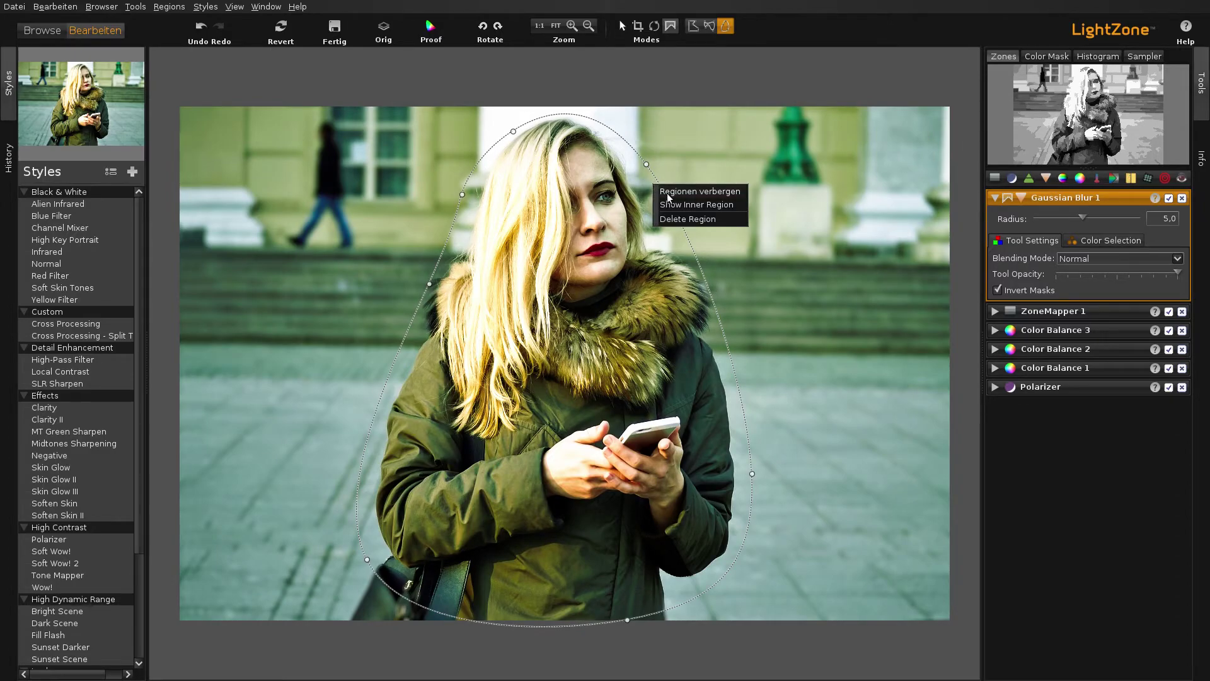
pyautogui.click(670, 204)
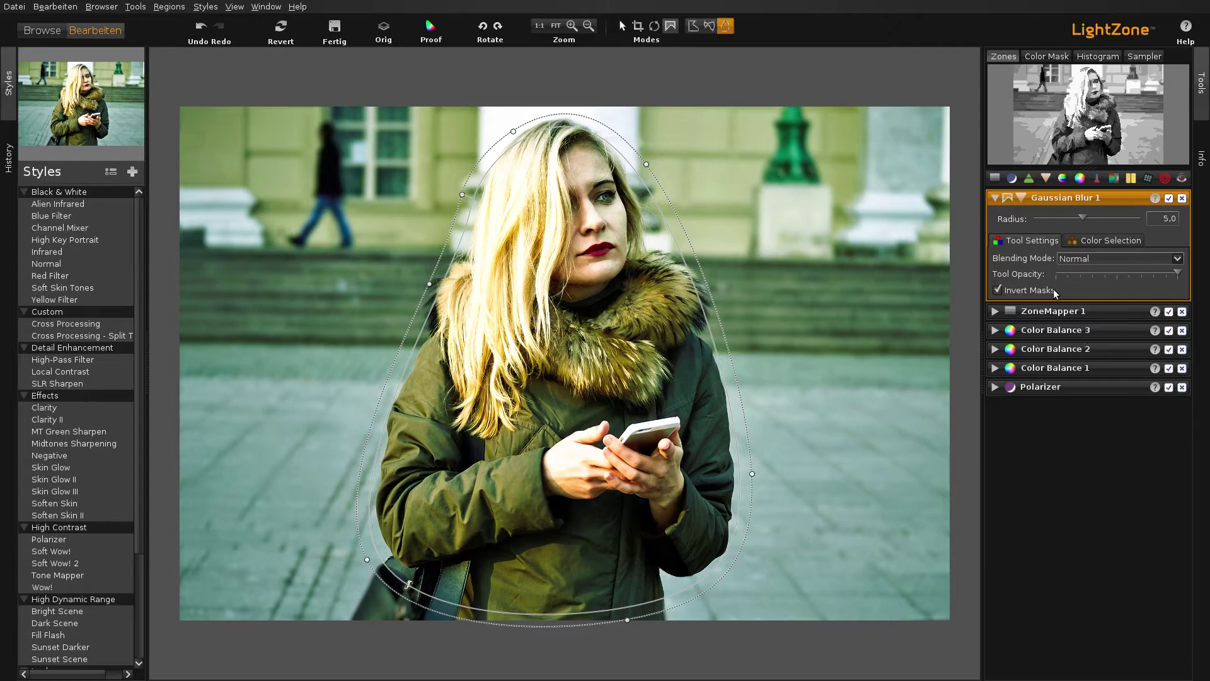
pyautogui.click(997, 290)
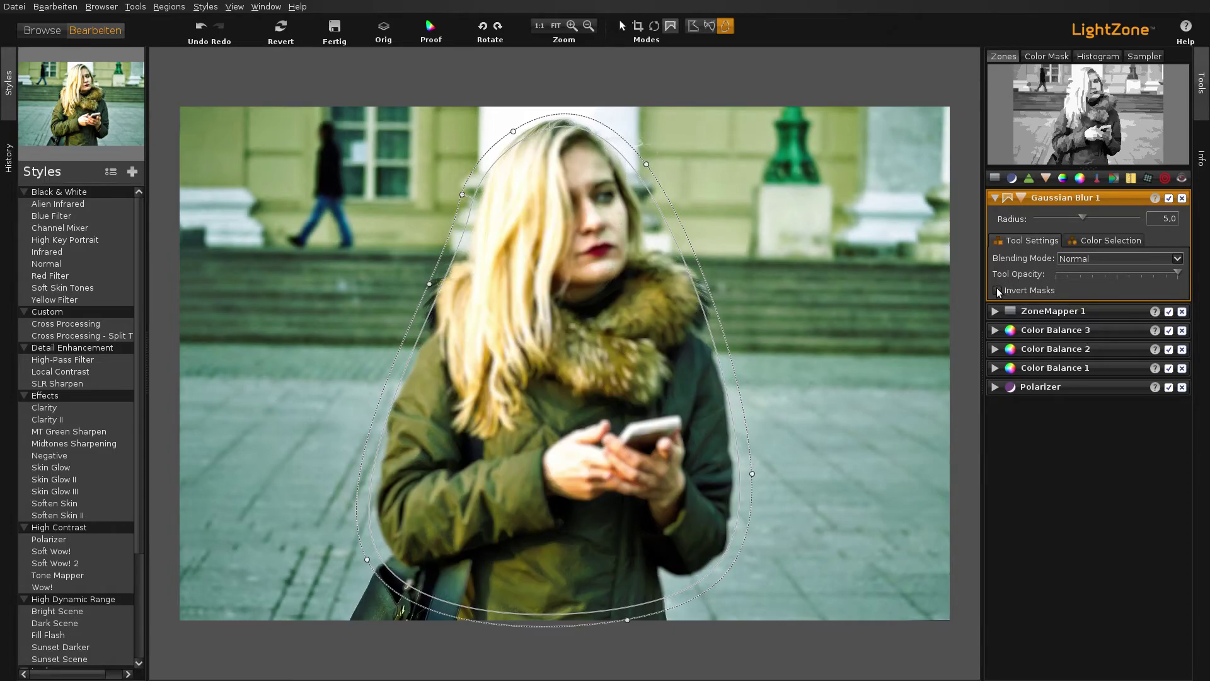
pyautogui.click(997, 289)
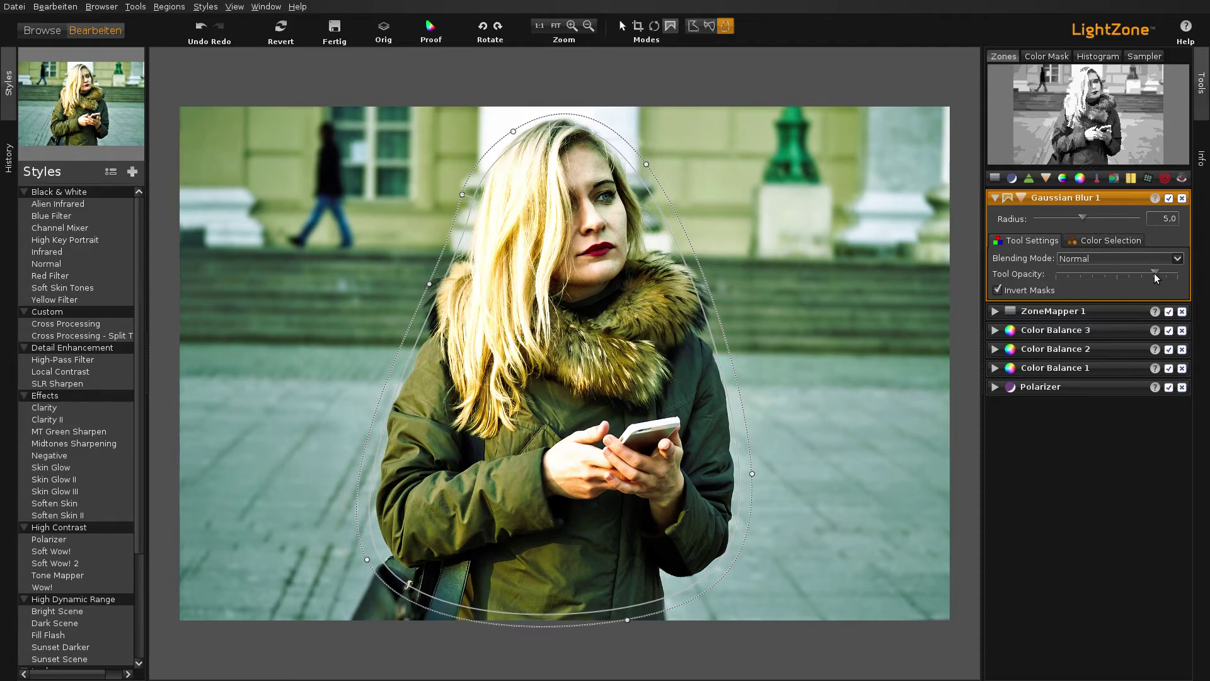
# Hide the region outlines and collapse Gaussian Blur 1
pyautogui.rightClick(580, 282)
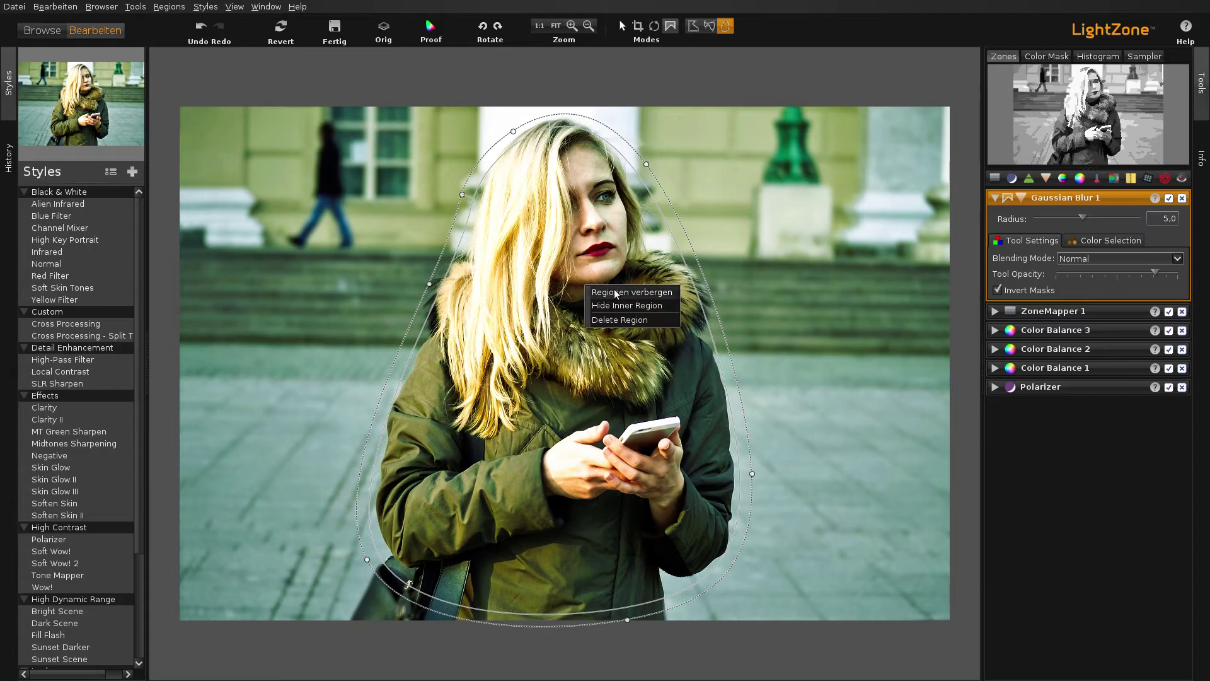
pyautogui.click(614, 288)
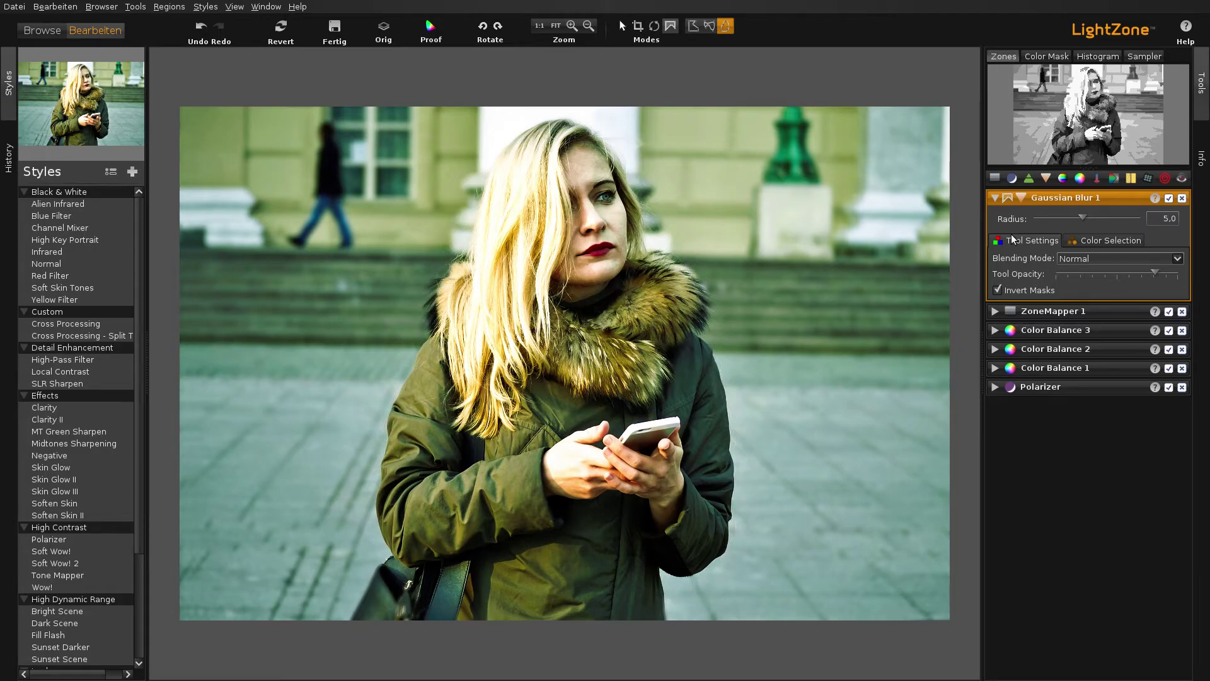
pyautogui.click(995, 199)
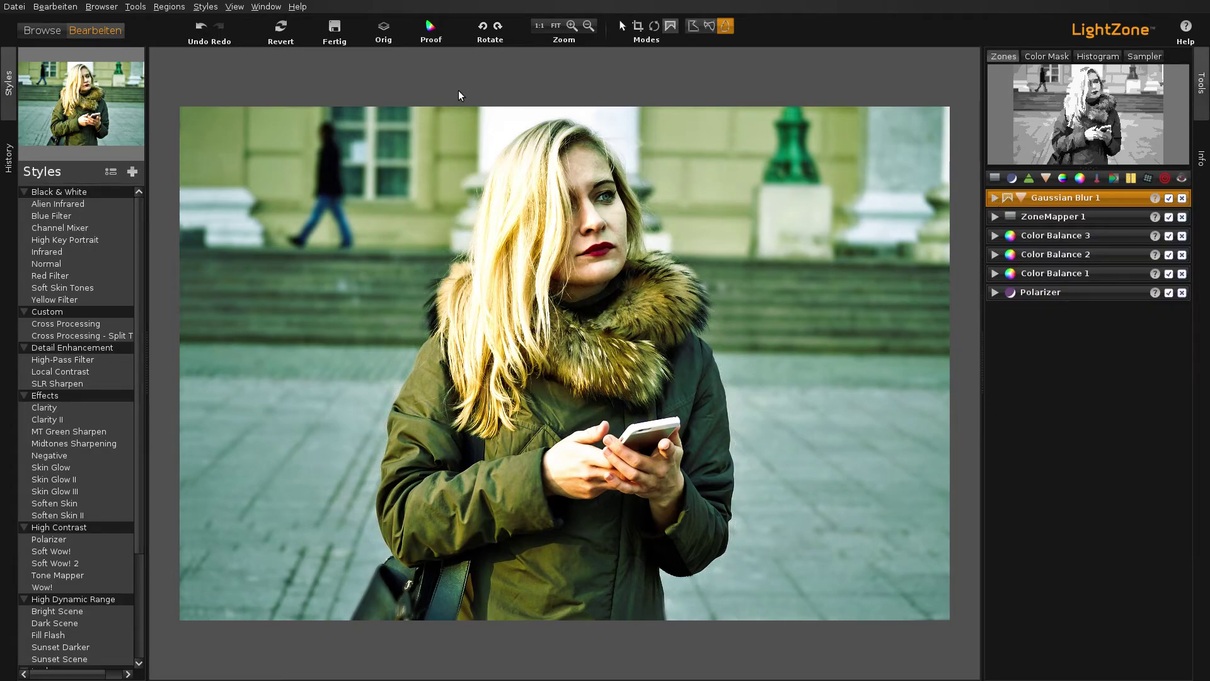
pyautogui.click(386, 31)
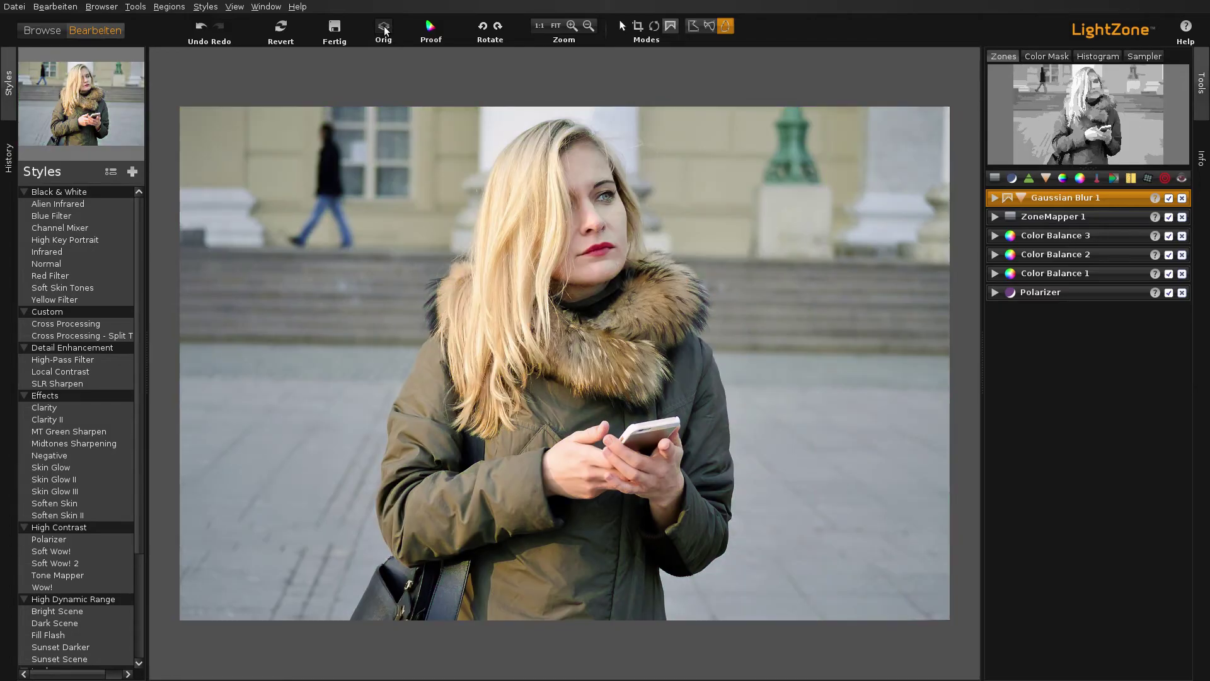
pyautogui.click(386, 31)
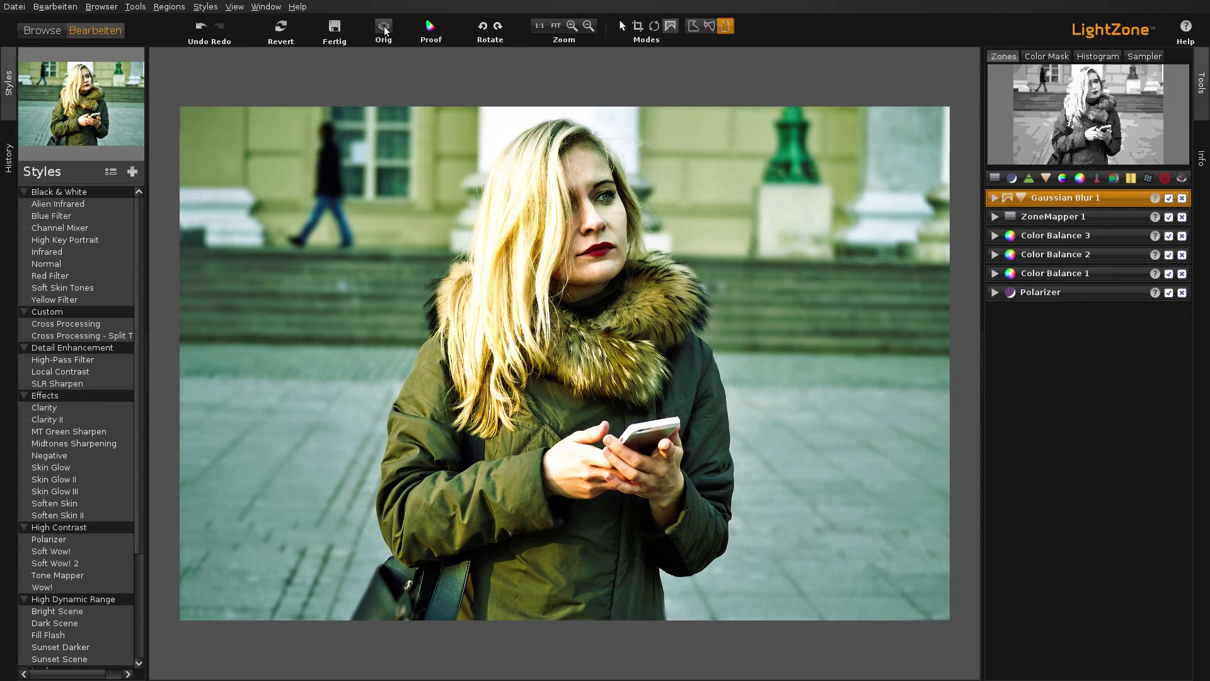
pyautogui.click(386, 30)
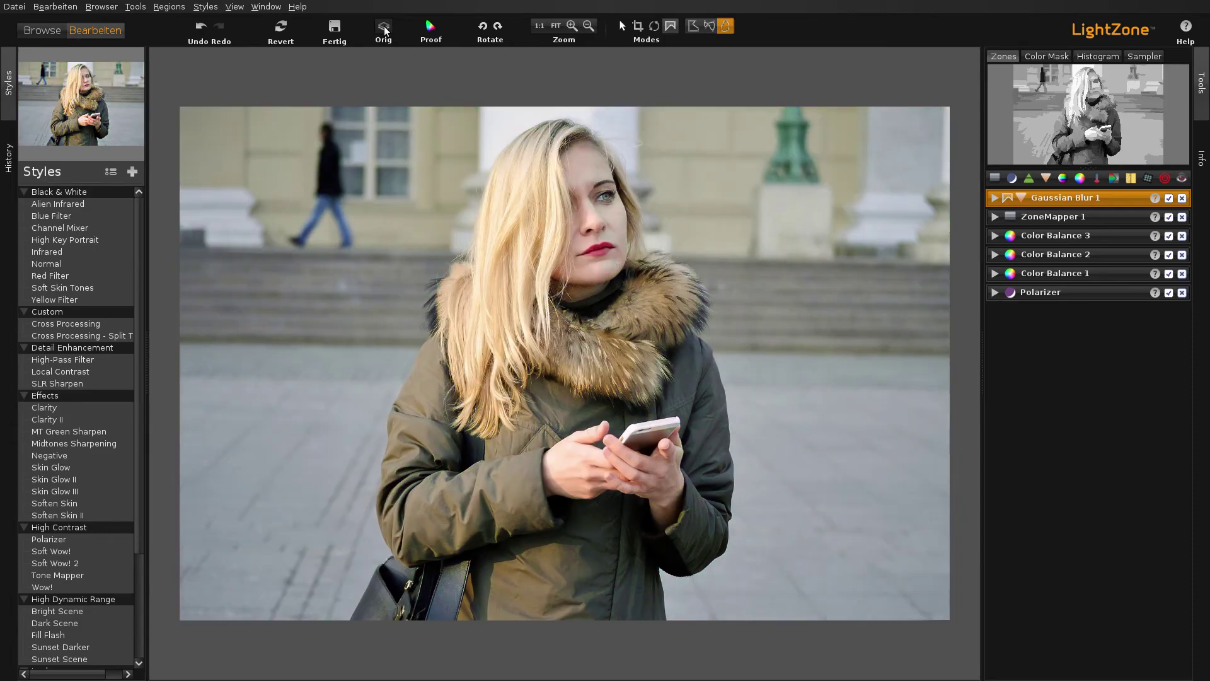
pyautogui.click(386, 30)
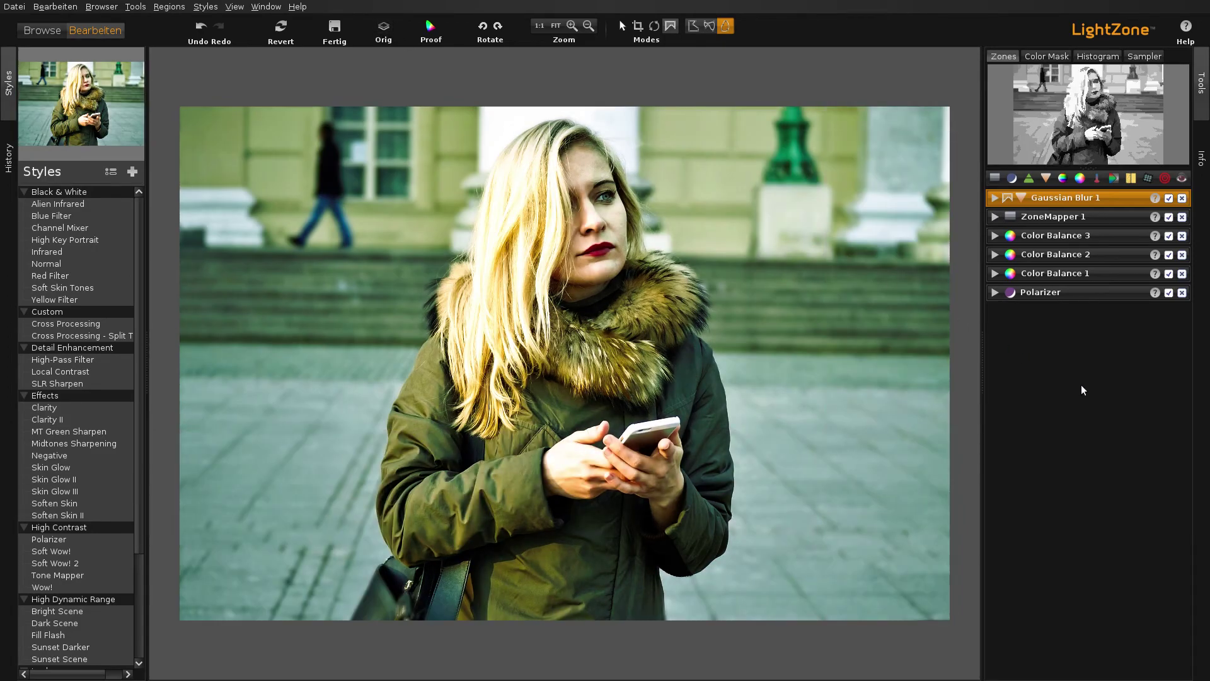